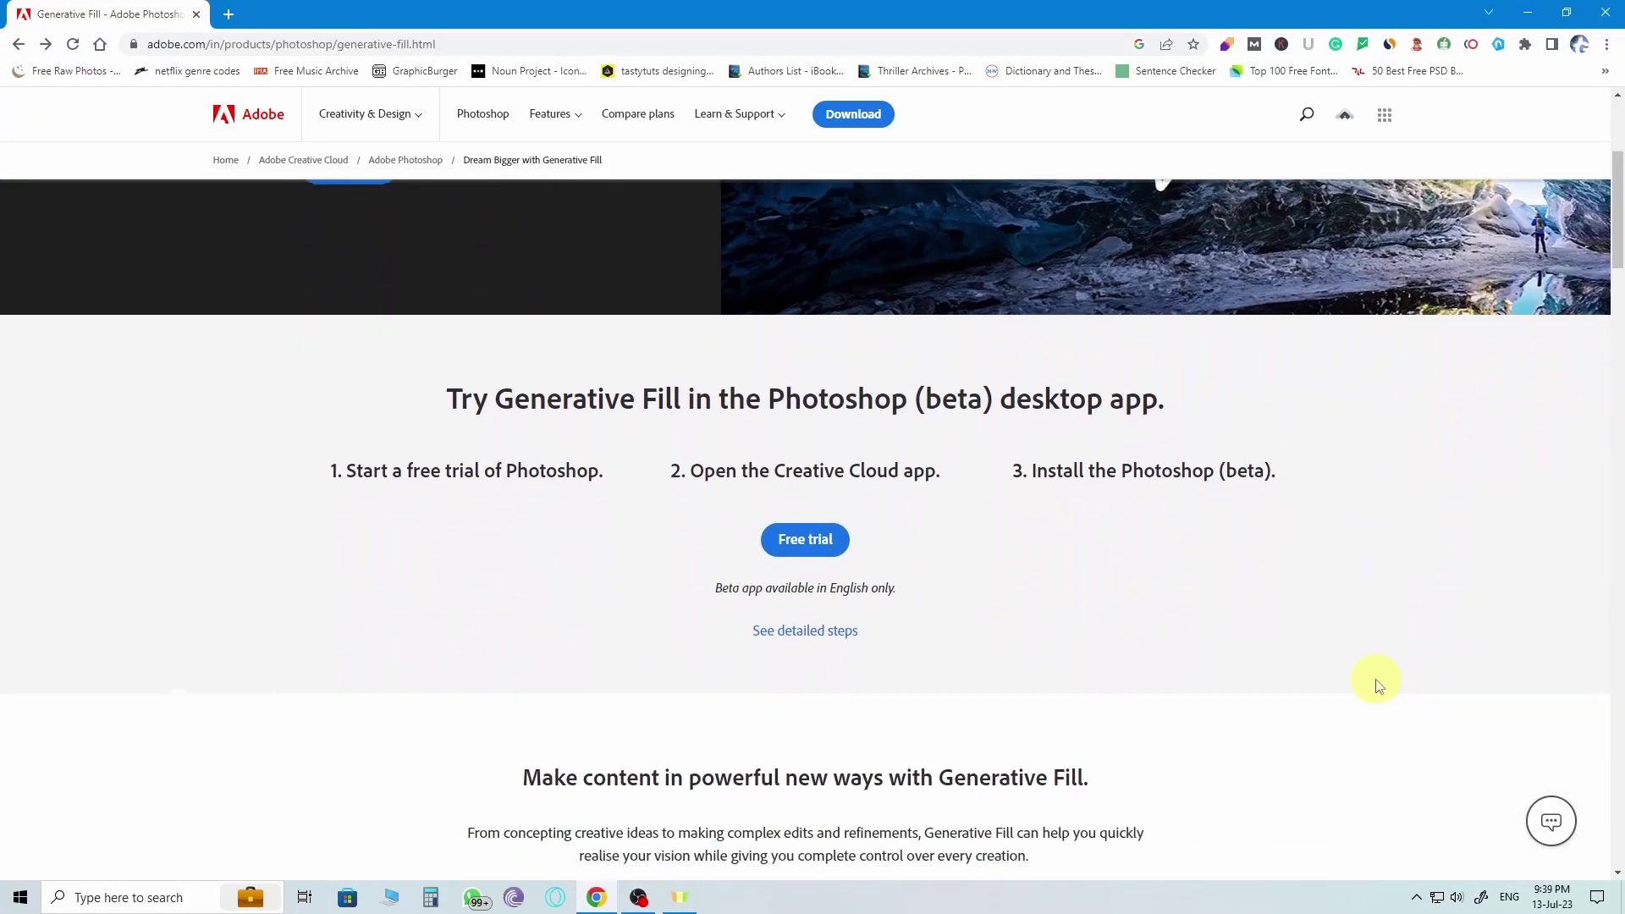
Play Adobe's Generative Fill introduction video on Adobe.com and mute its sound.
click(486, 500)
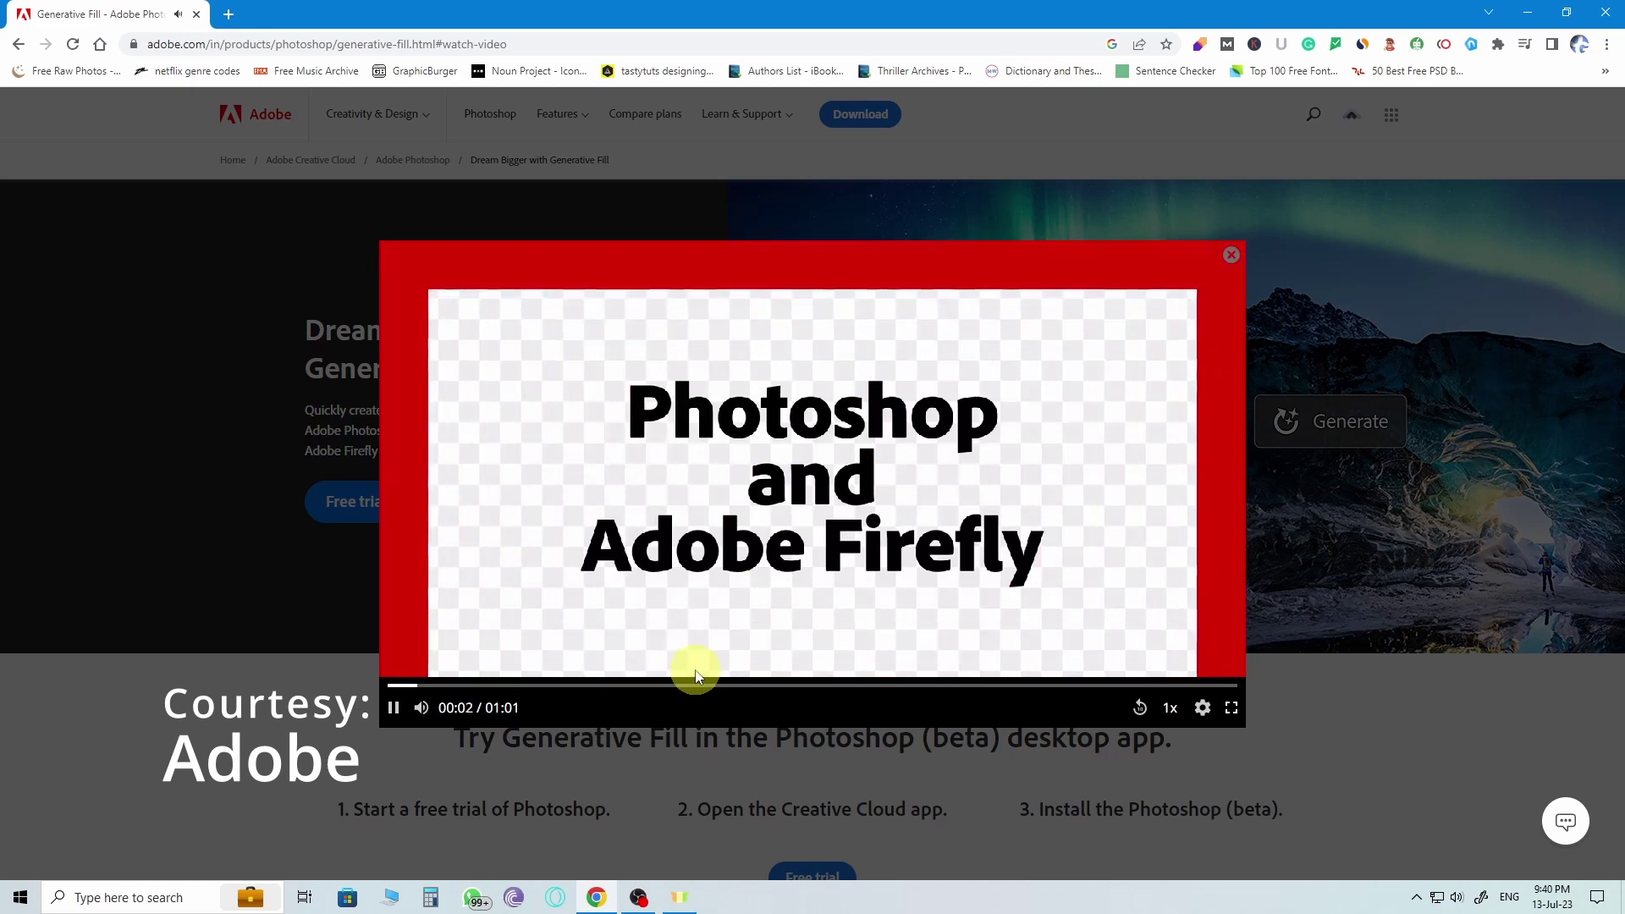
click(422, 709)
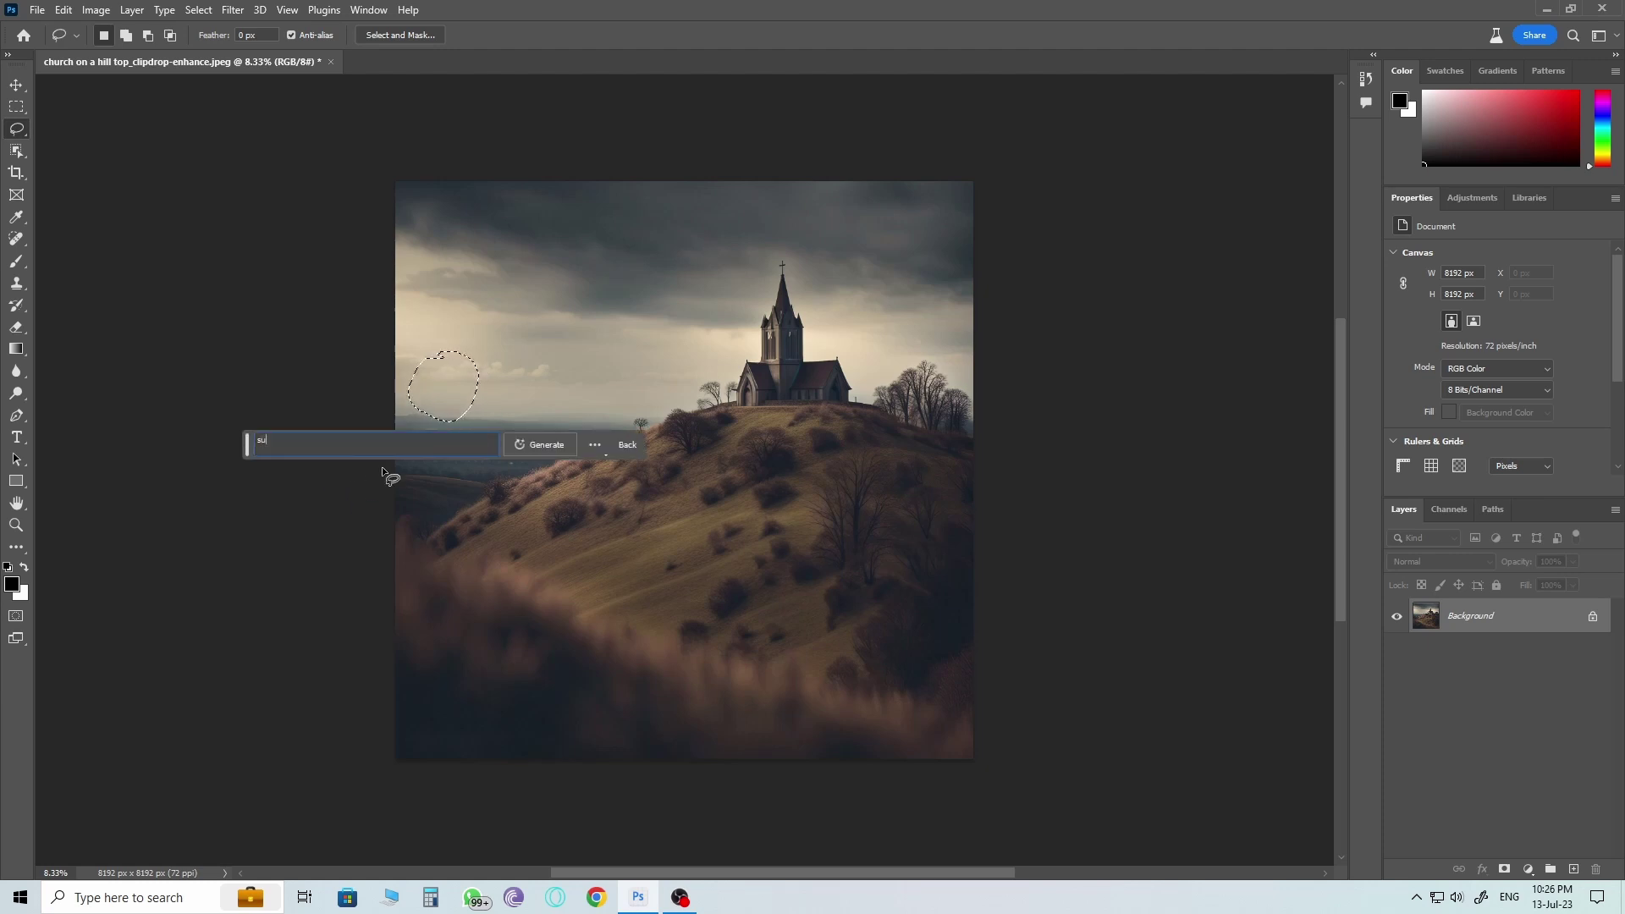
Generate a sun in the lassoed sky with the prompt 'sun', then move the task bar down.
text(n)
key(Return)
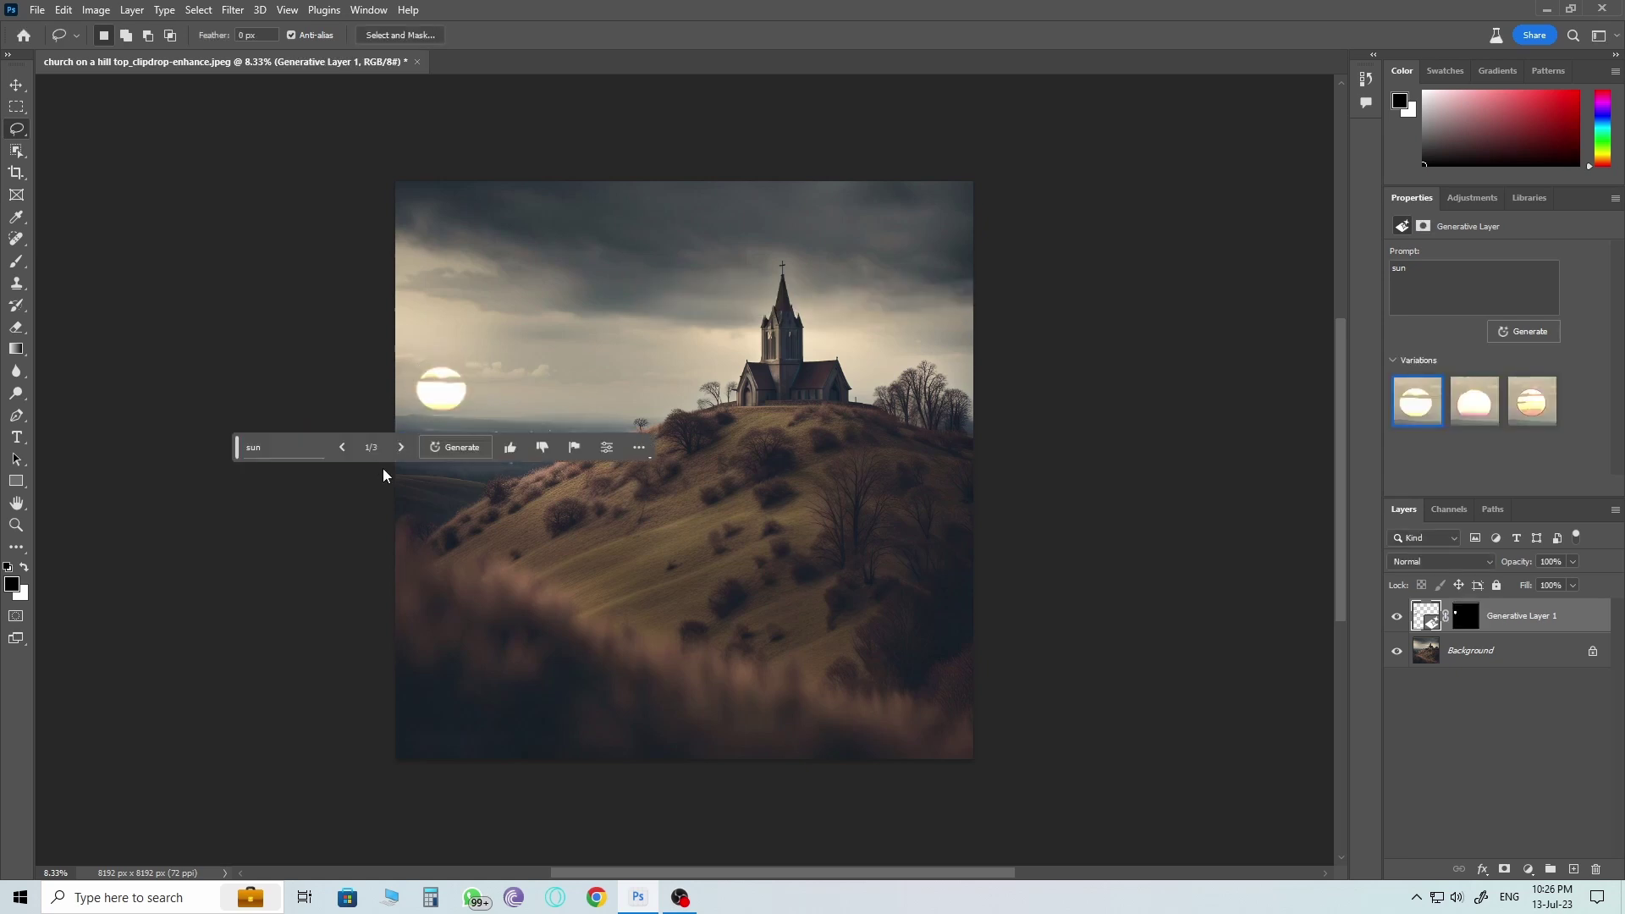
drag(235, 442, 144, 816)
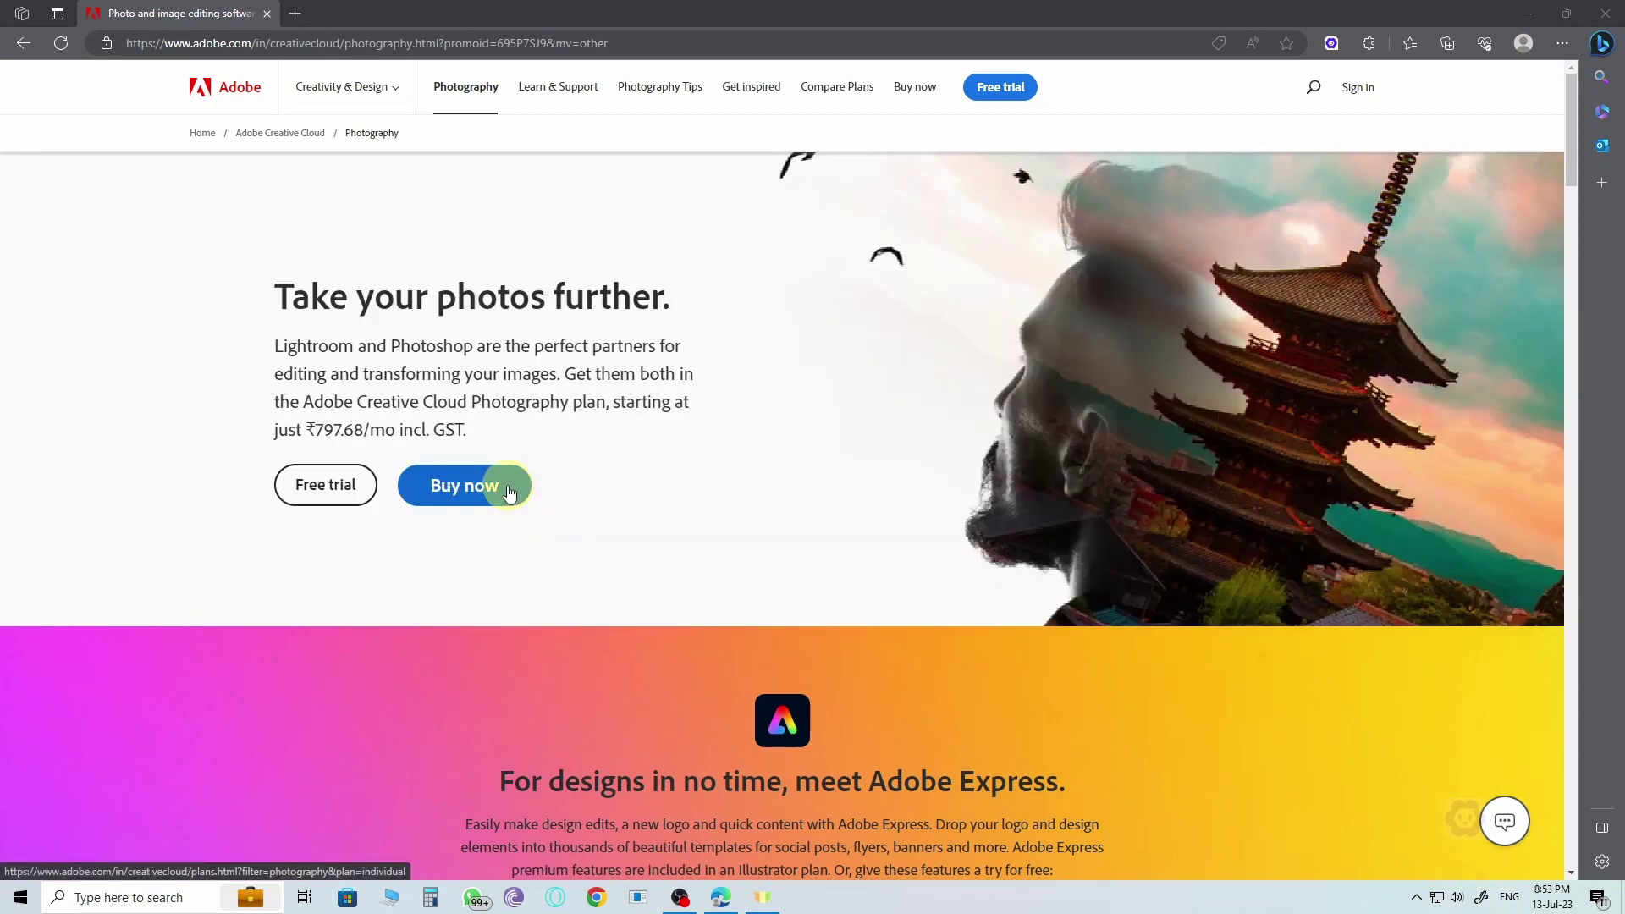
Open the Creative Cloud photography plans and pricing page and scroll through the plan cards.
click(509, 493)
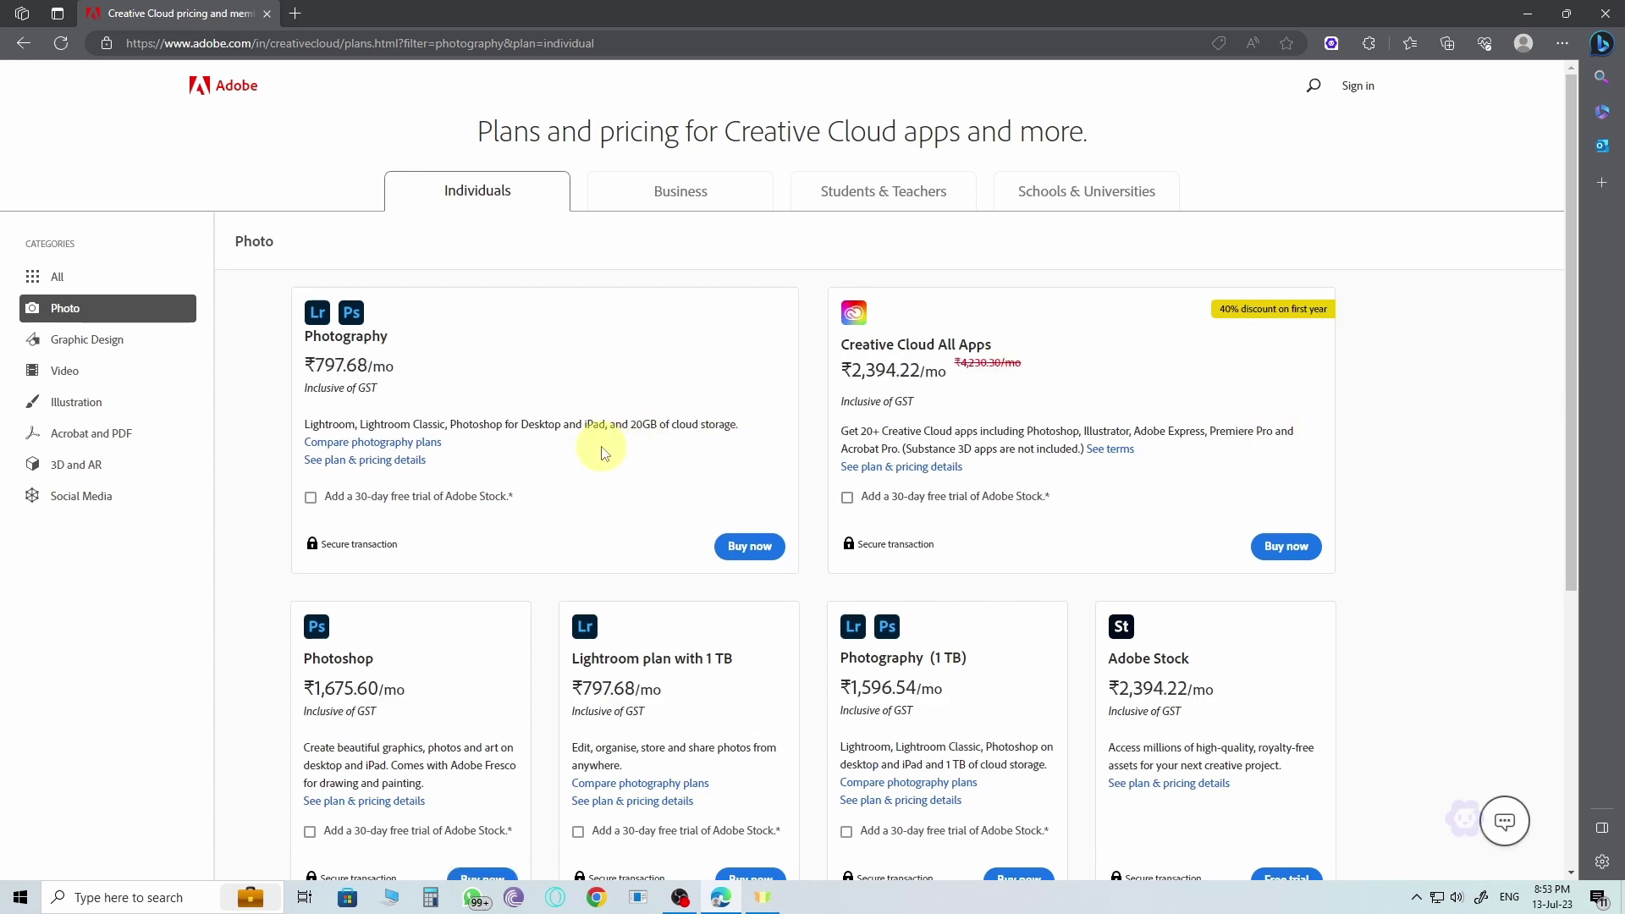
scroll(603, 451, down, 1)
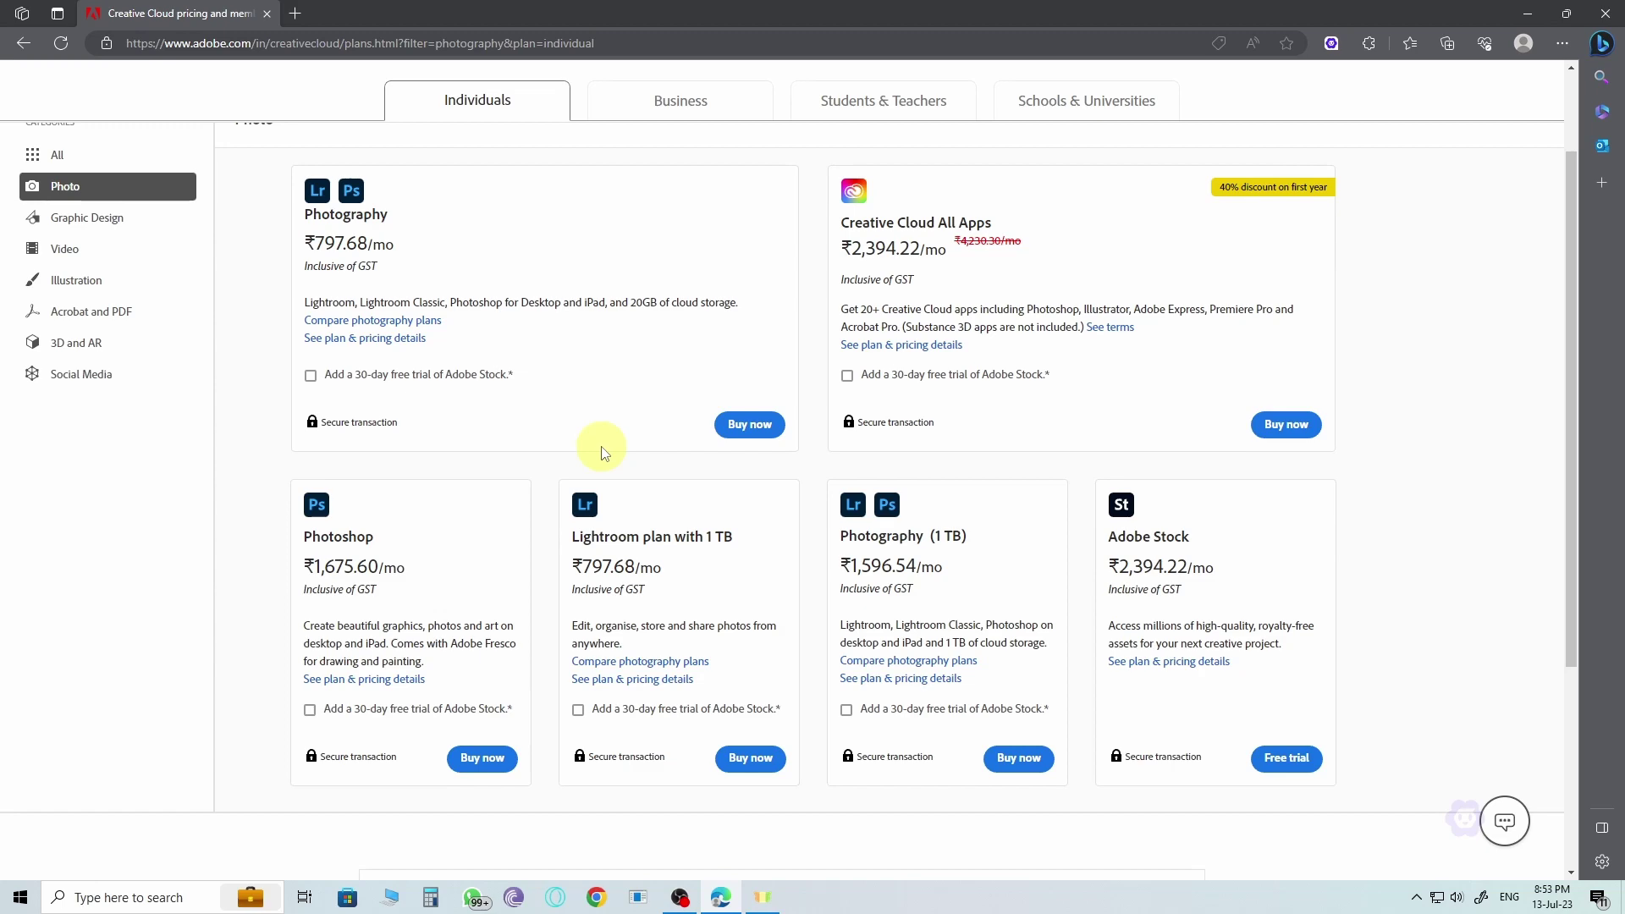
scroll(603, 448, down, 3)
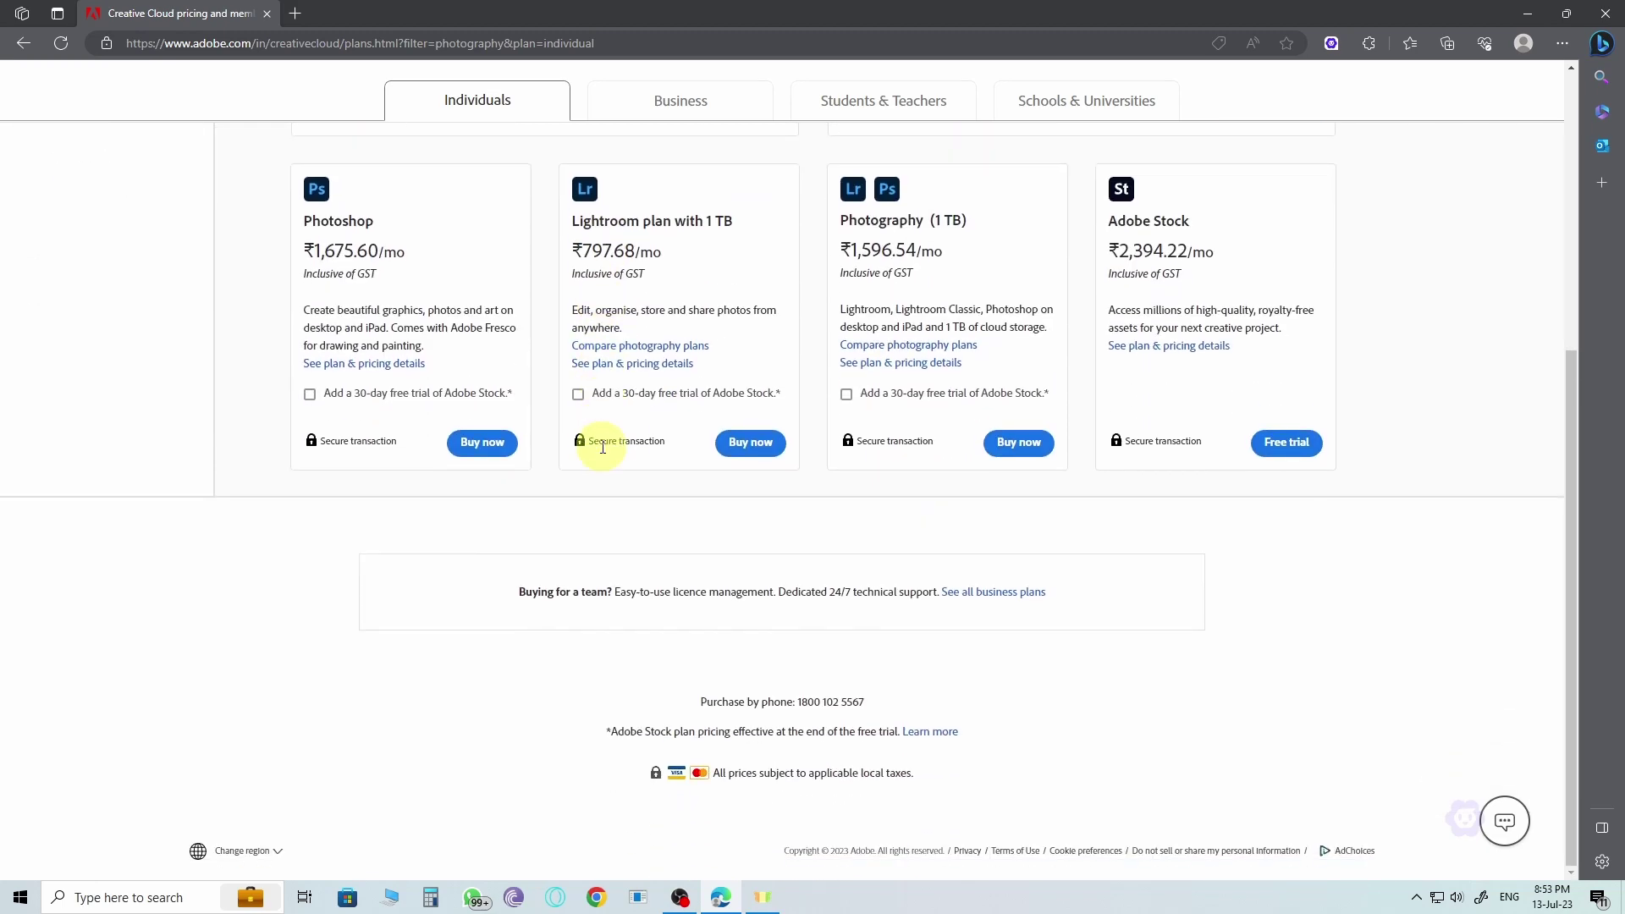
scroll(601, 446, up, 4)
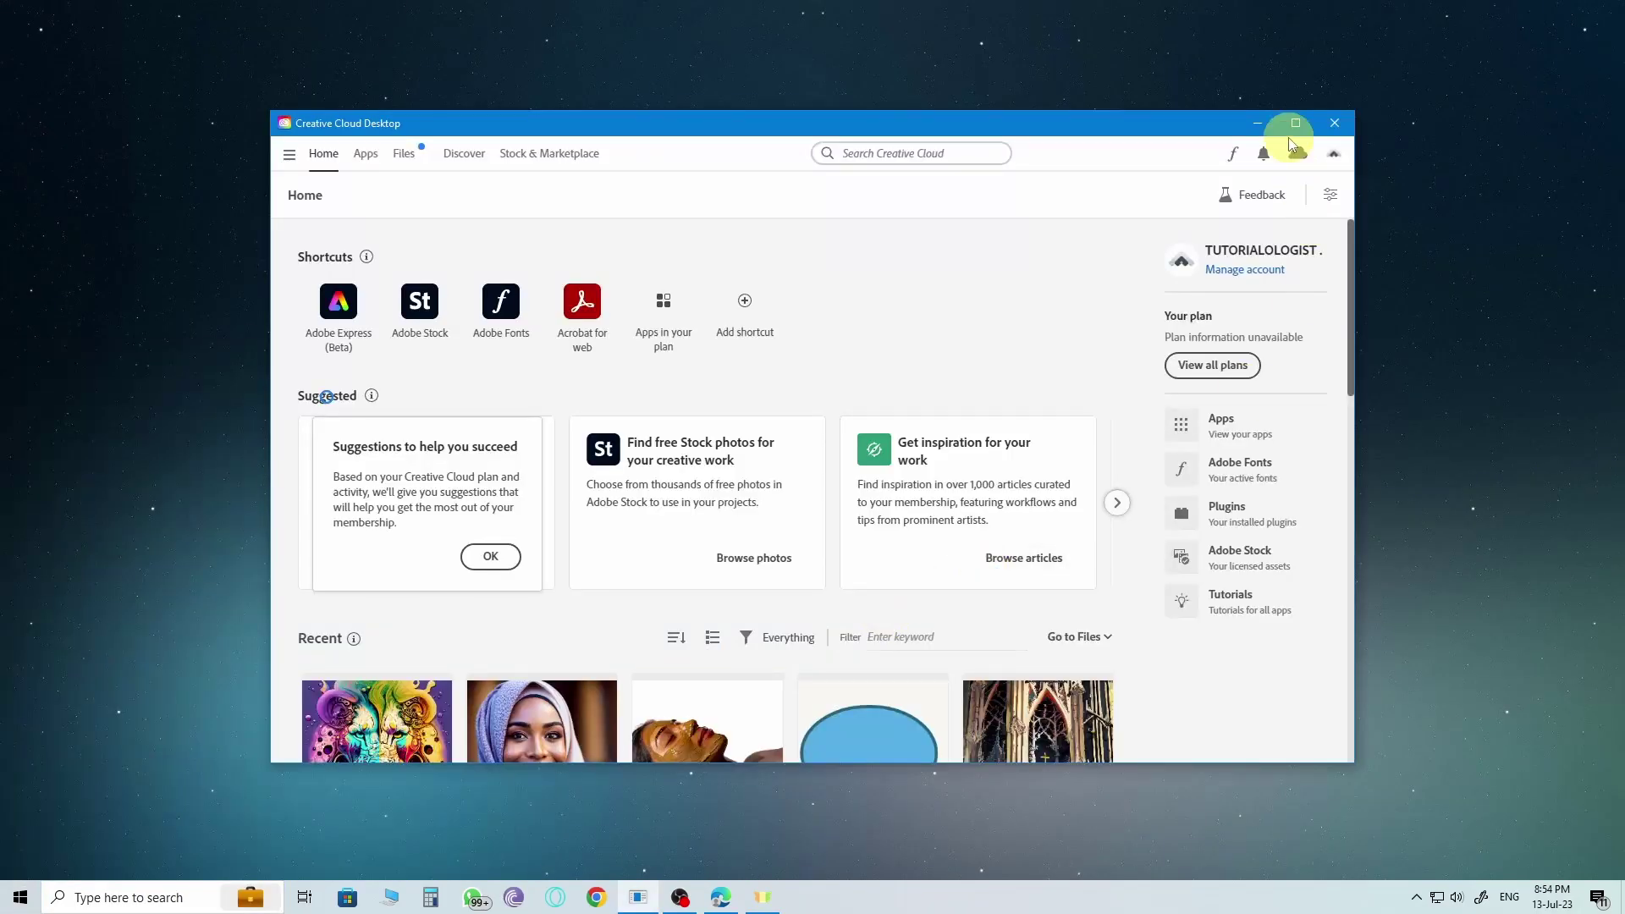
Maximize Creative Cloud Desktop and install Photoshop (Beta) from Apps > Beta apps.
click(1294, 126)
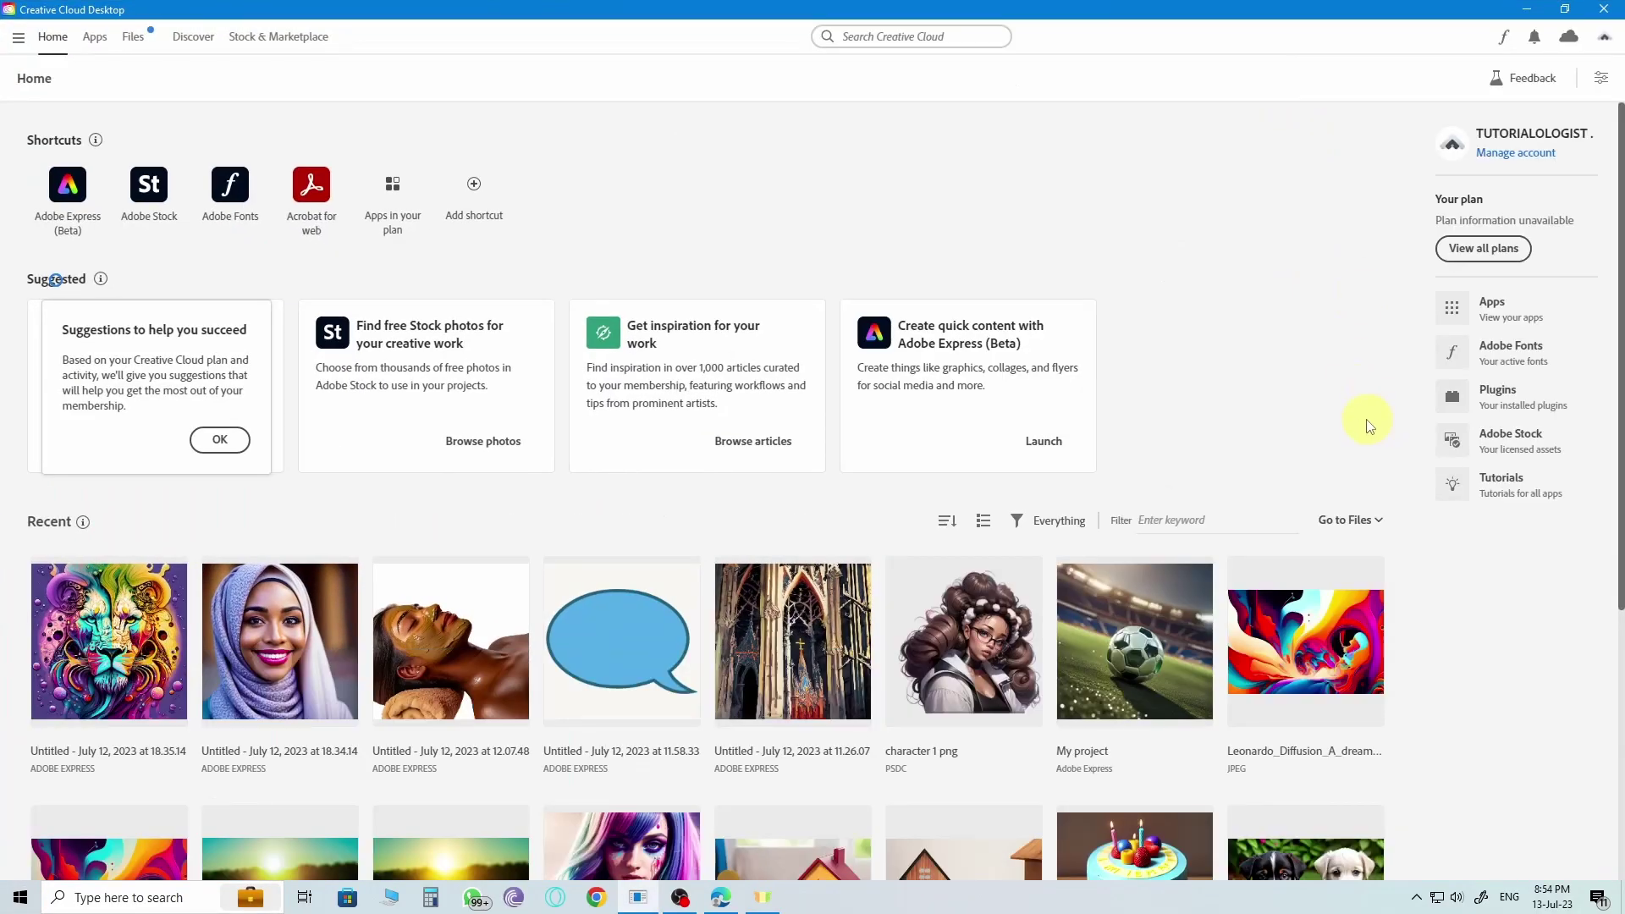
click(1489, 307)
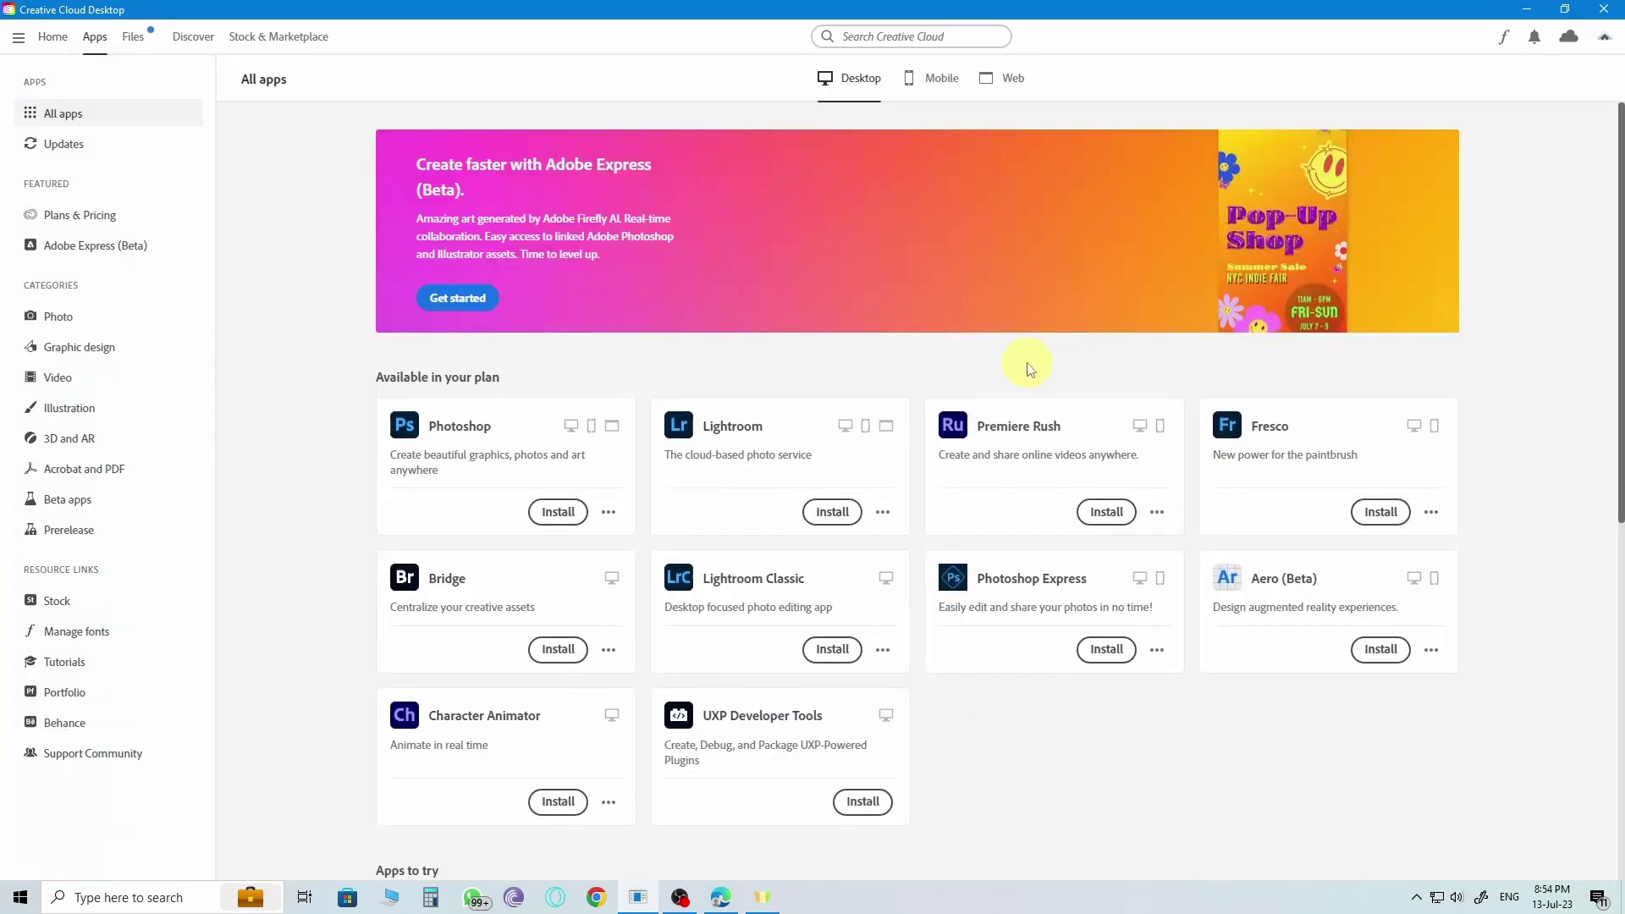
click(107, 506)
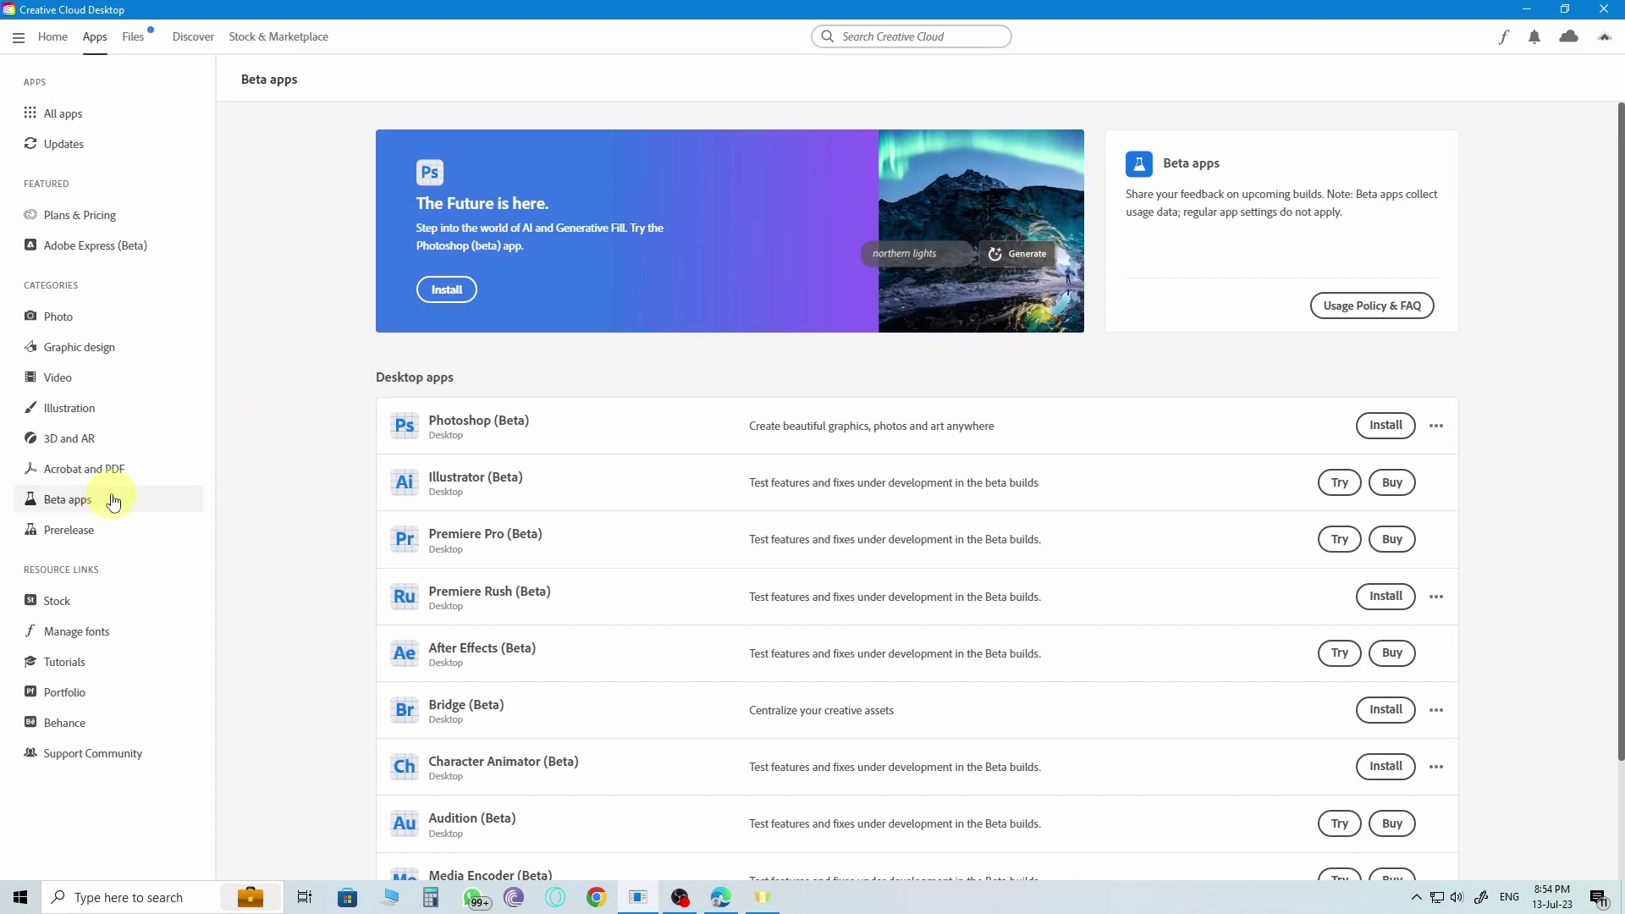
click(1394, 433)
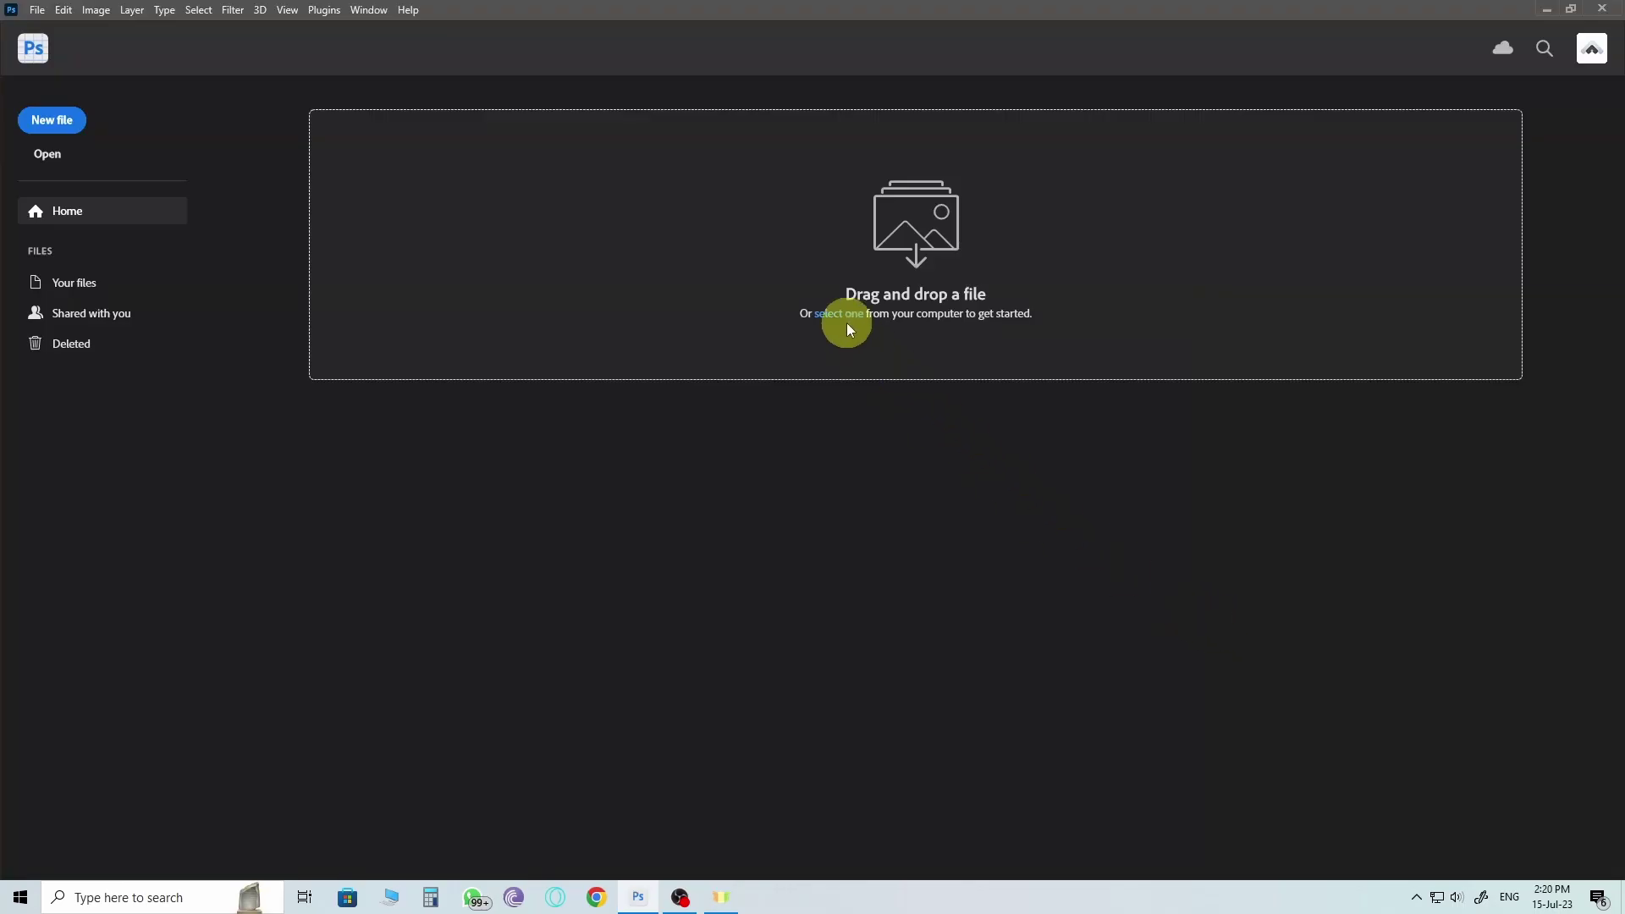
Open pexels-lina-kivaka-17211693.jpg from the Home screen's file browser.
click(847, 325)
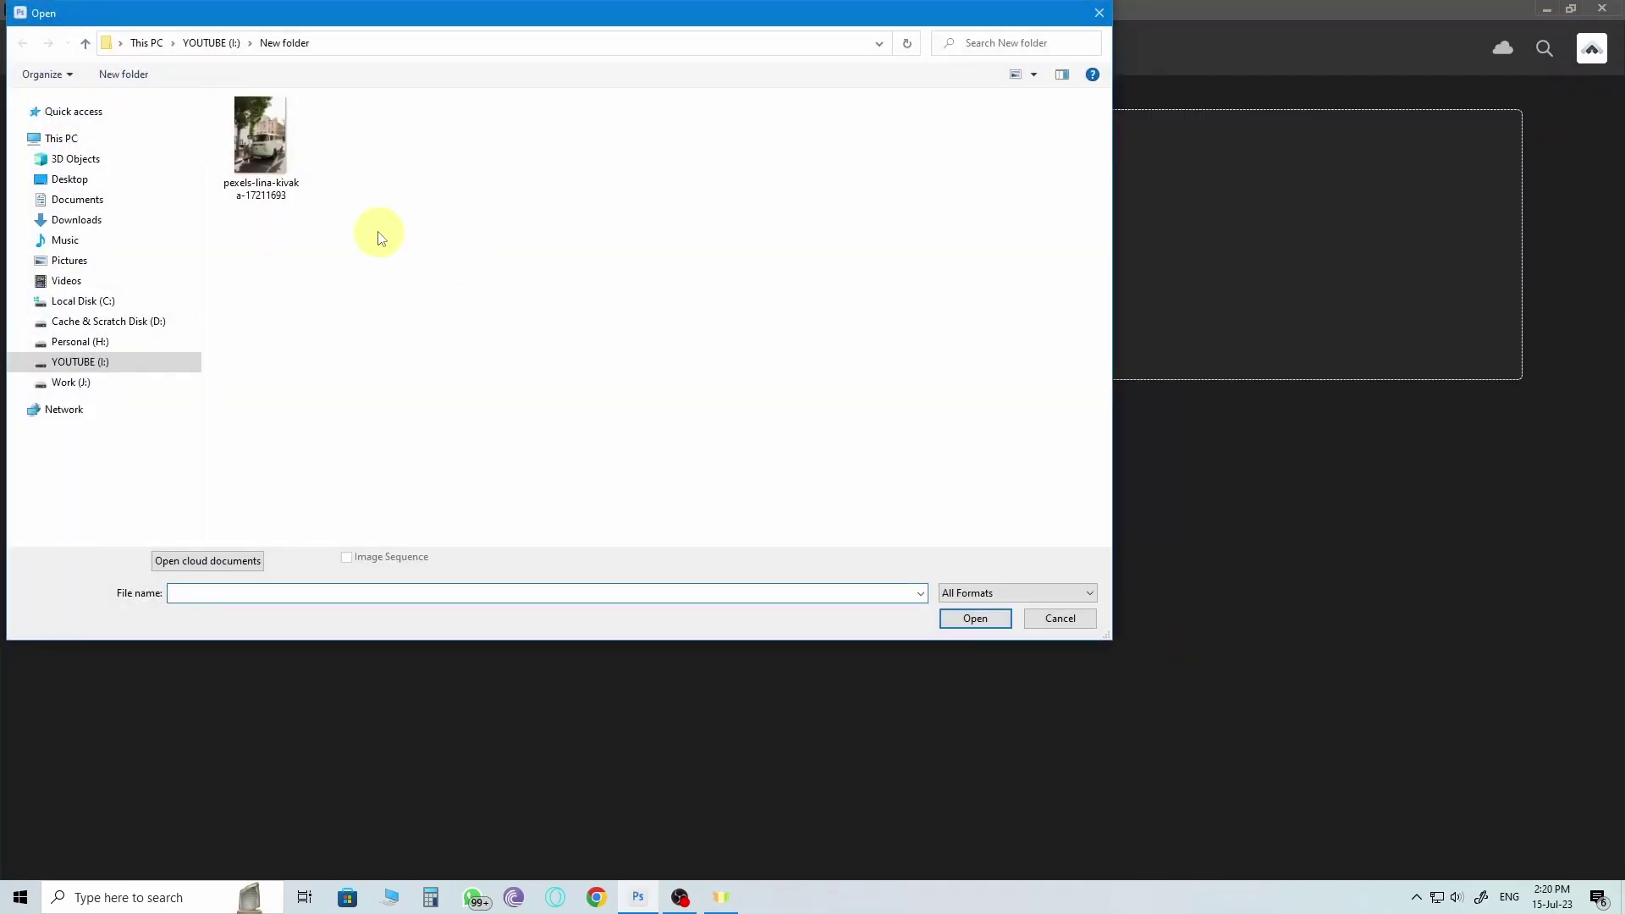
click(263, 172)
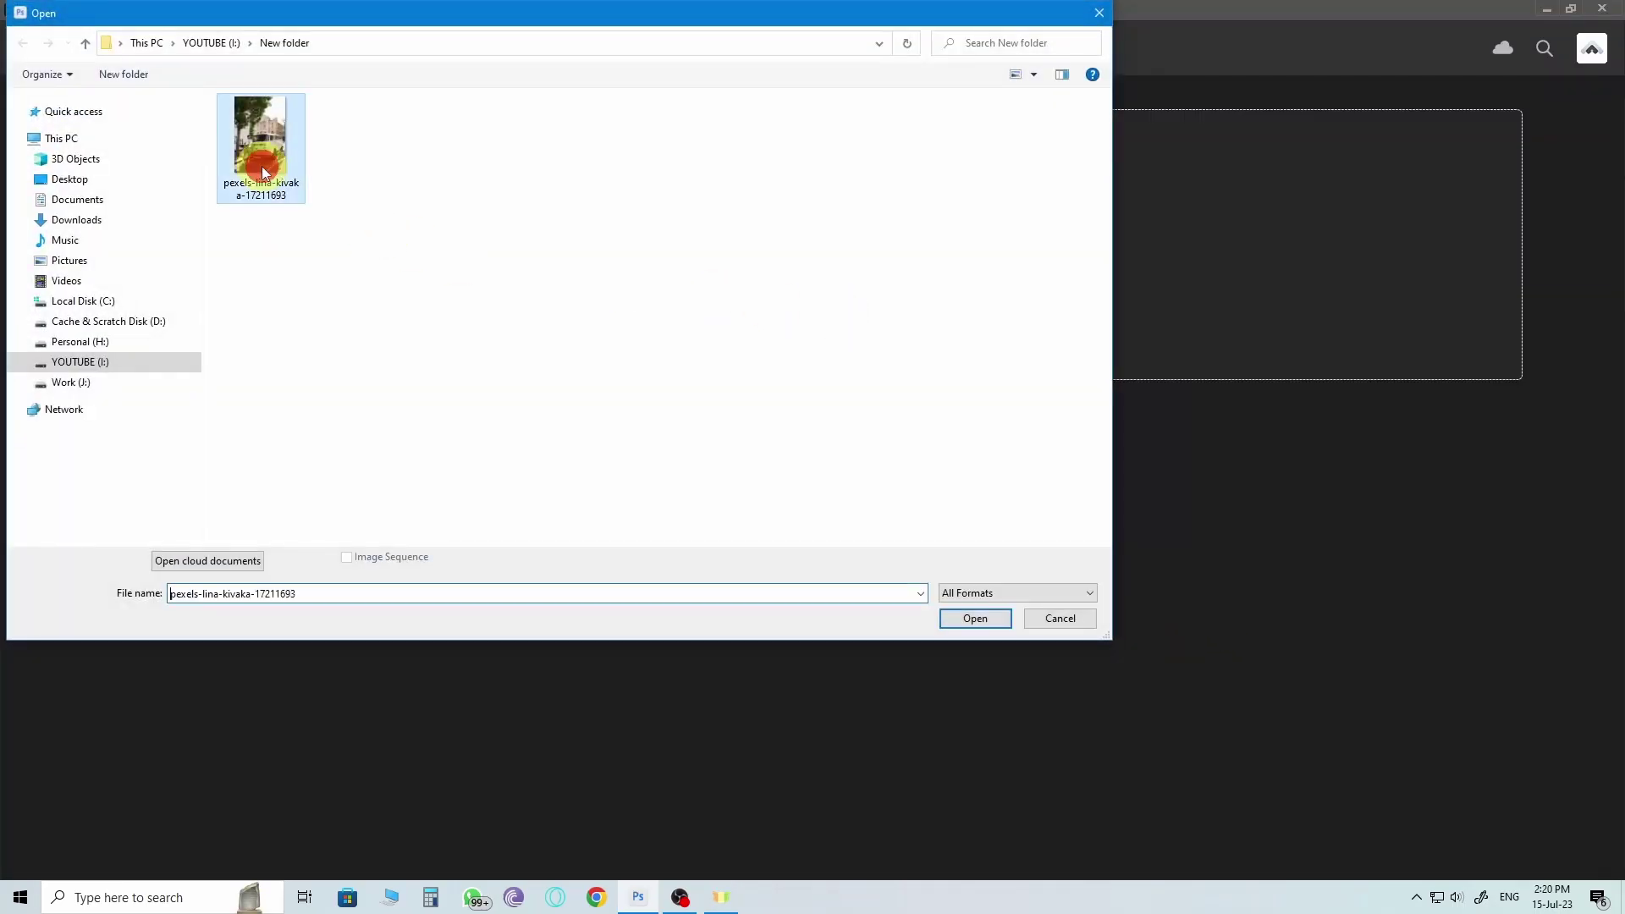
double_click(263, 172)
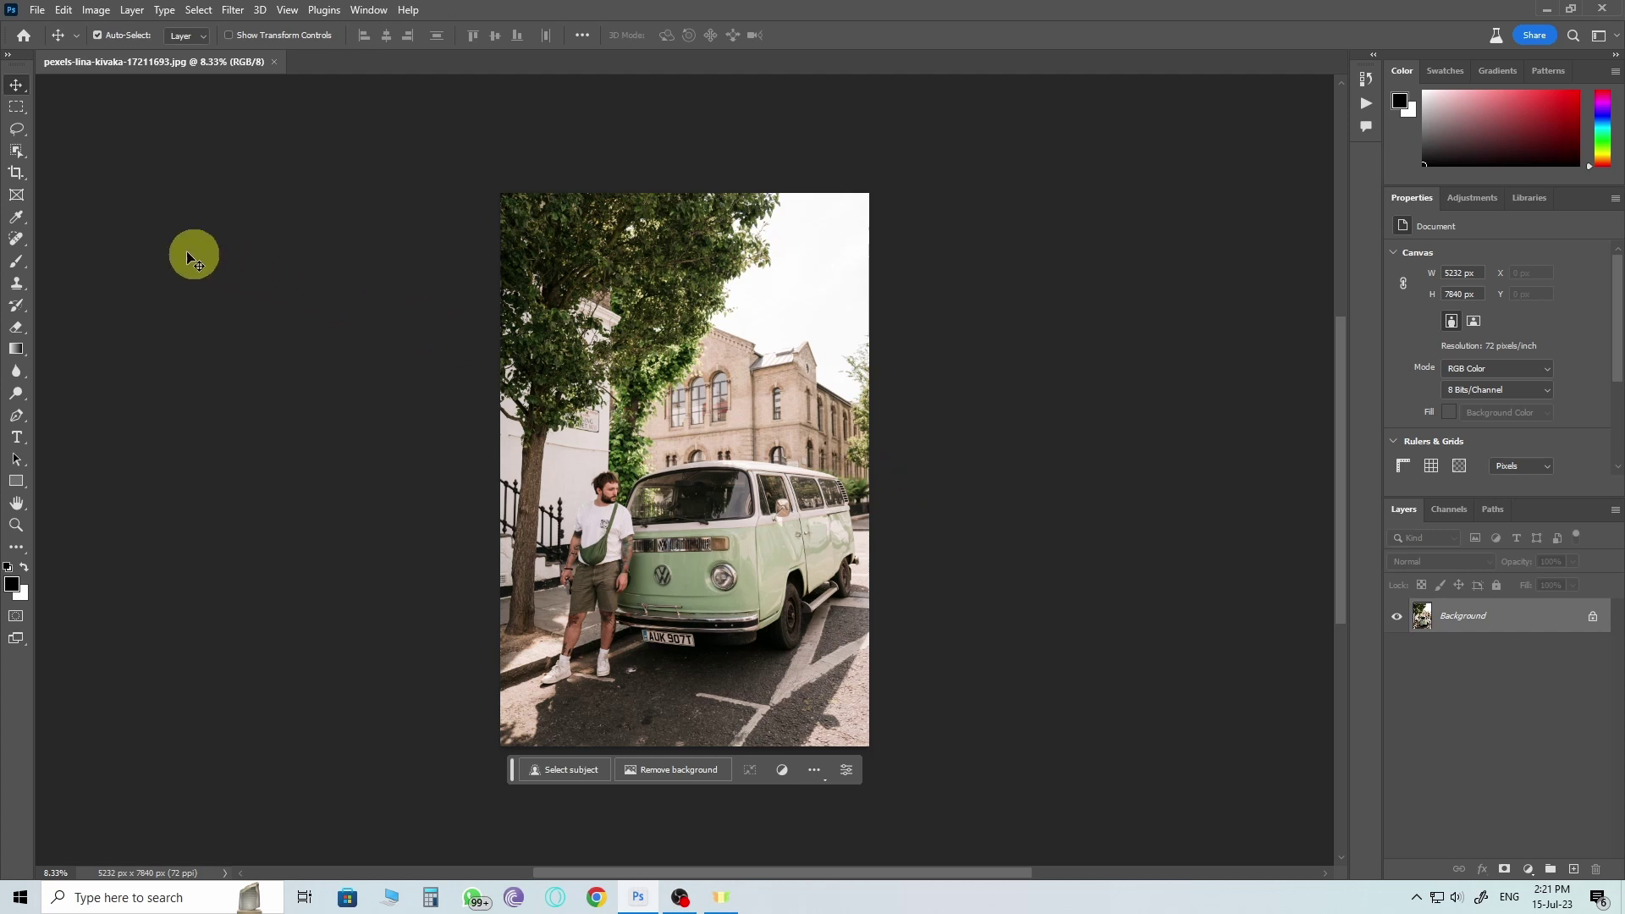
Drag the Crop tool's right, top, left and bottom handles outward to enlarge the canvas to 9432 × 9519 px.
click(14, 175)
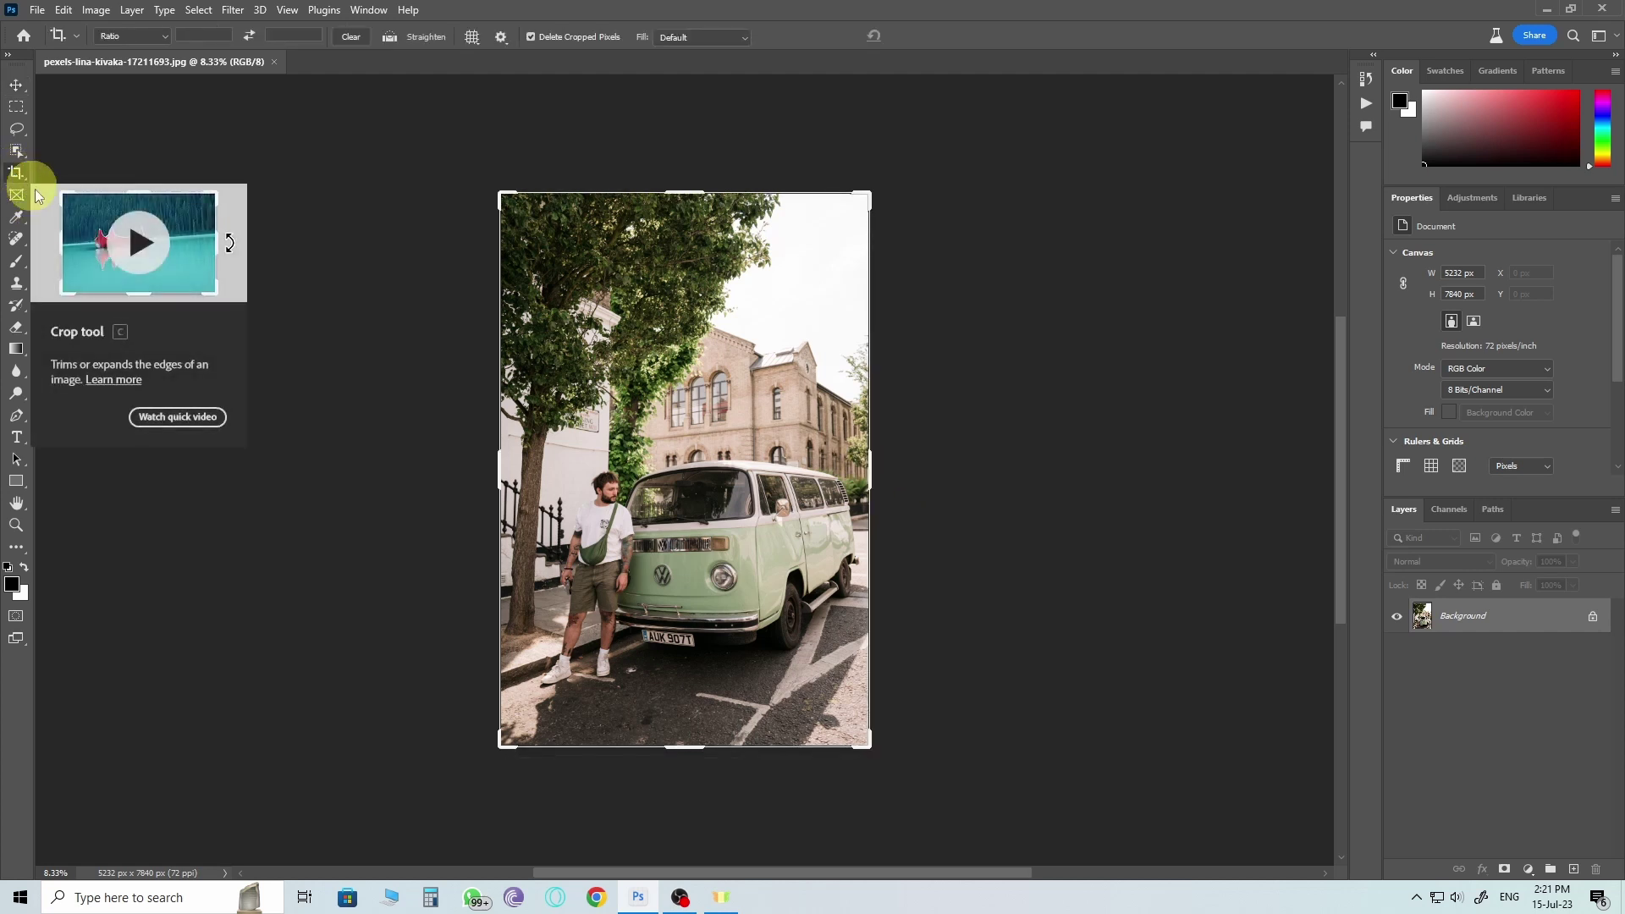
mouse_move(16, 195)
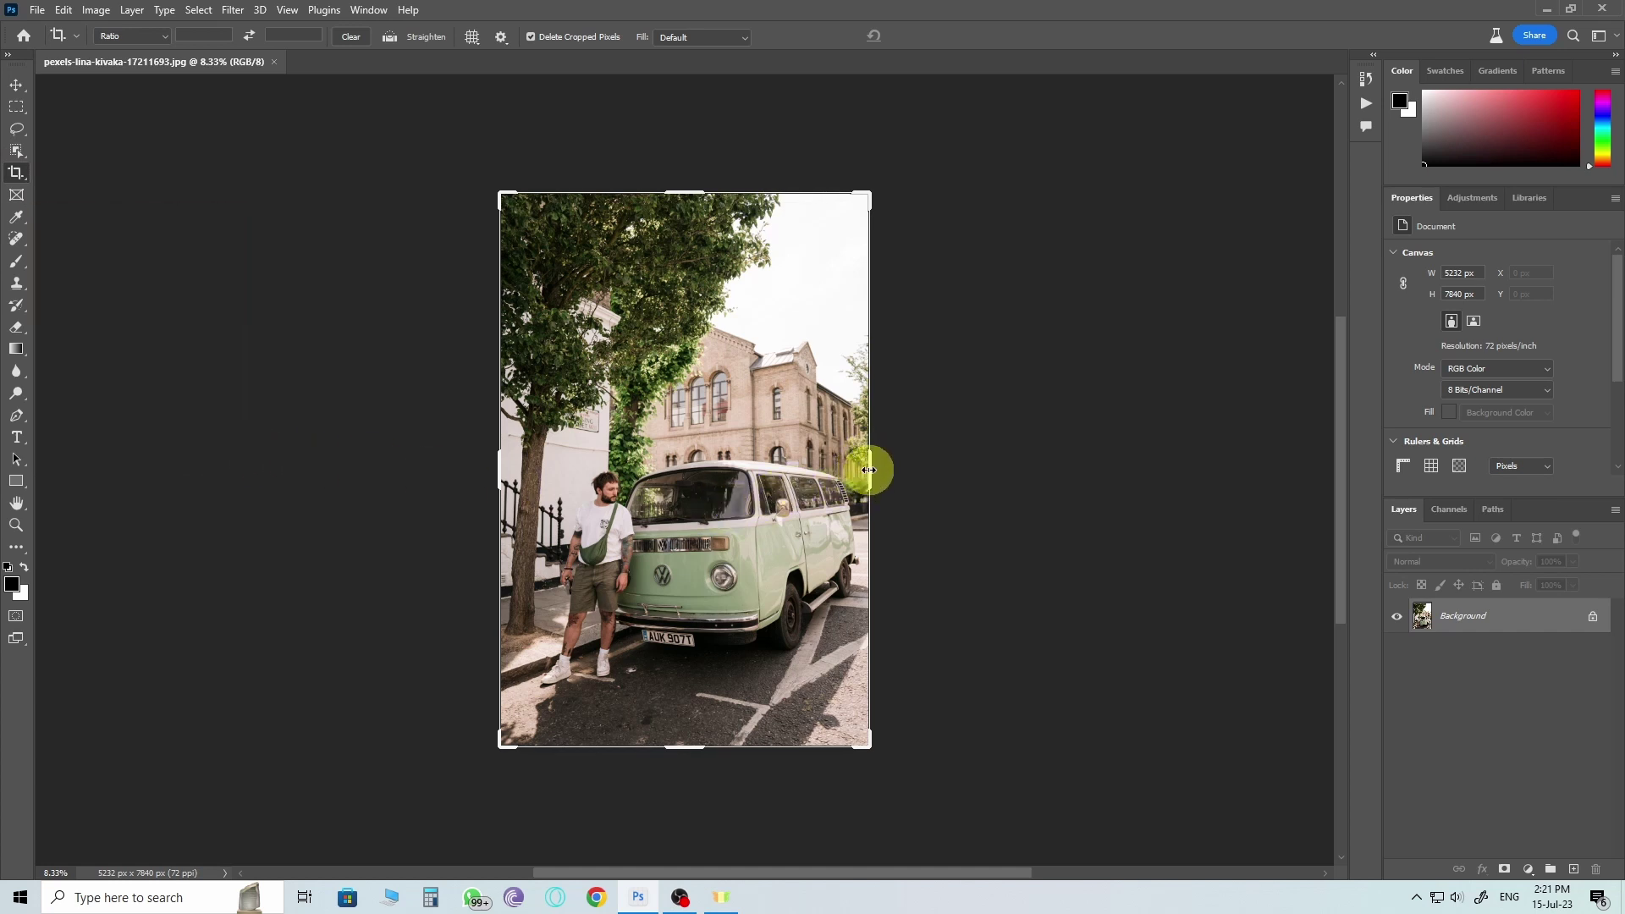
drag(869, 473, 979, 471)
drag(687, 192, 686, 150)
drag(389, 465, 347, 465)
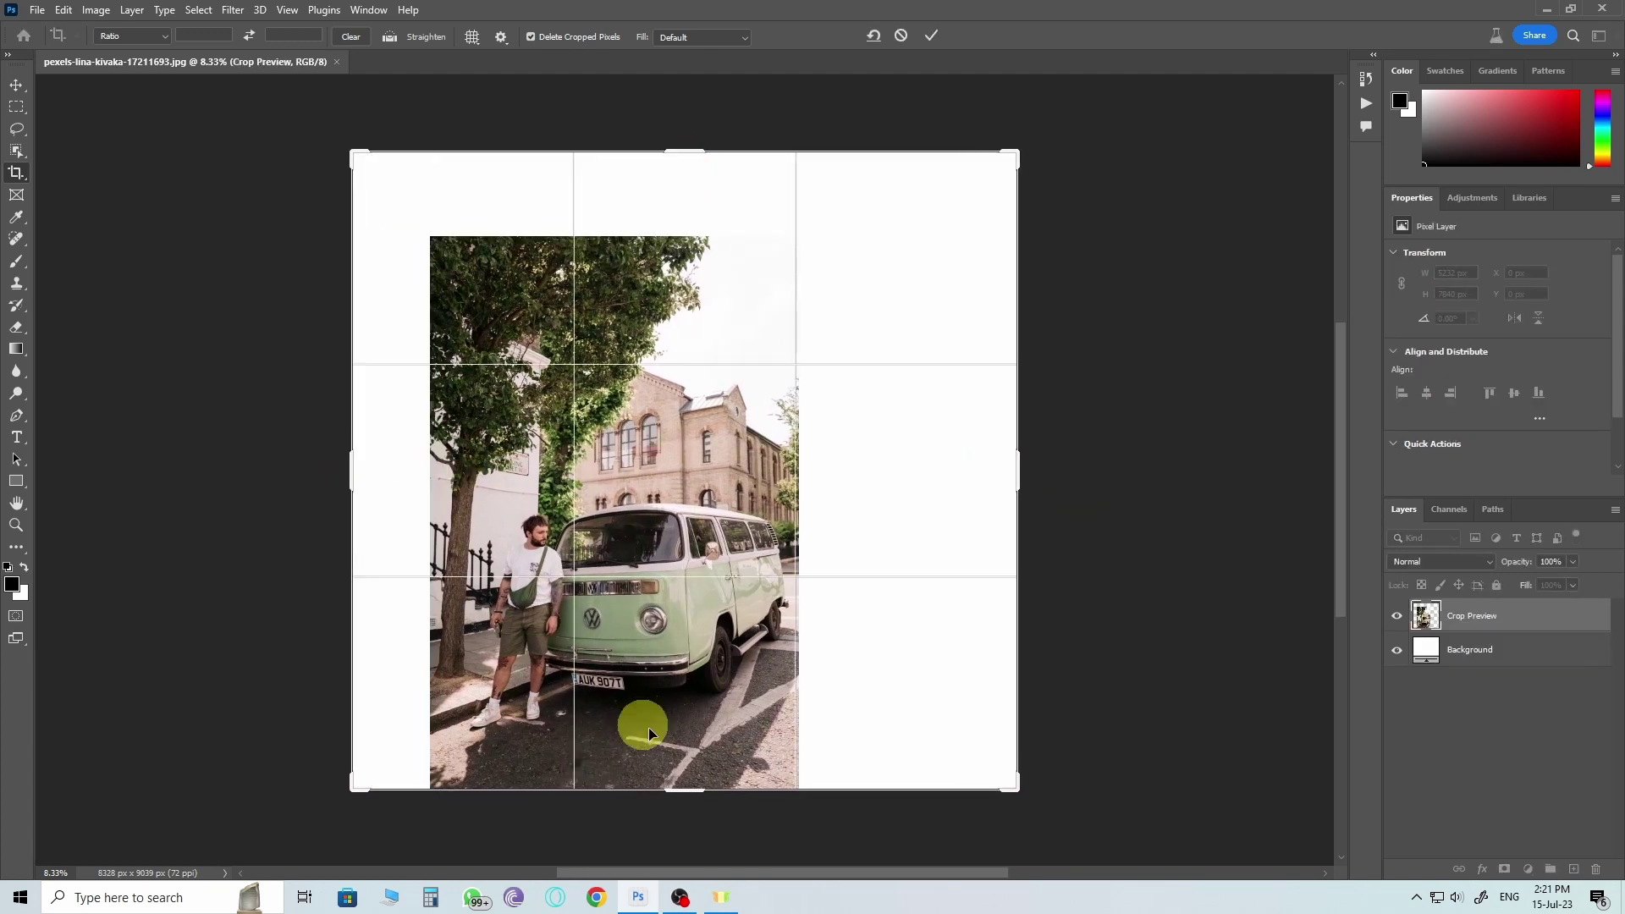
drag(685, 791, 903, 810)
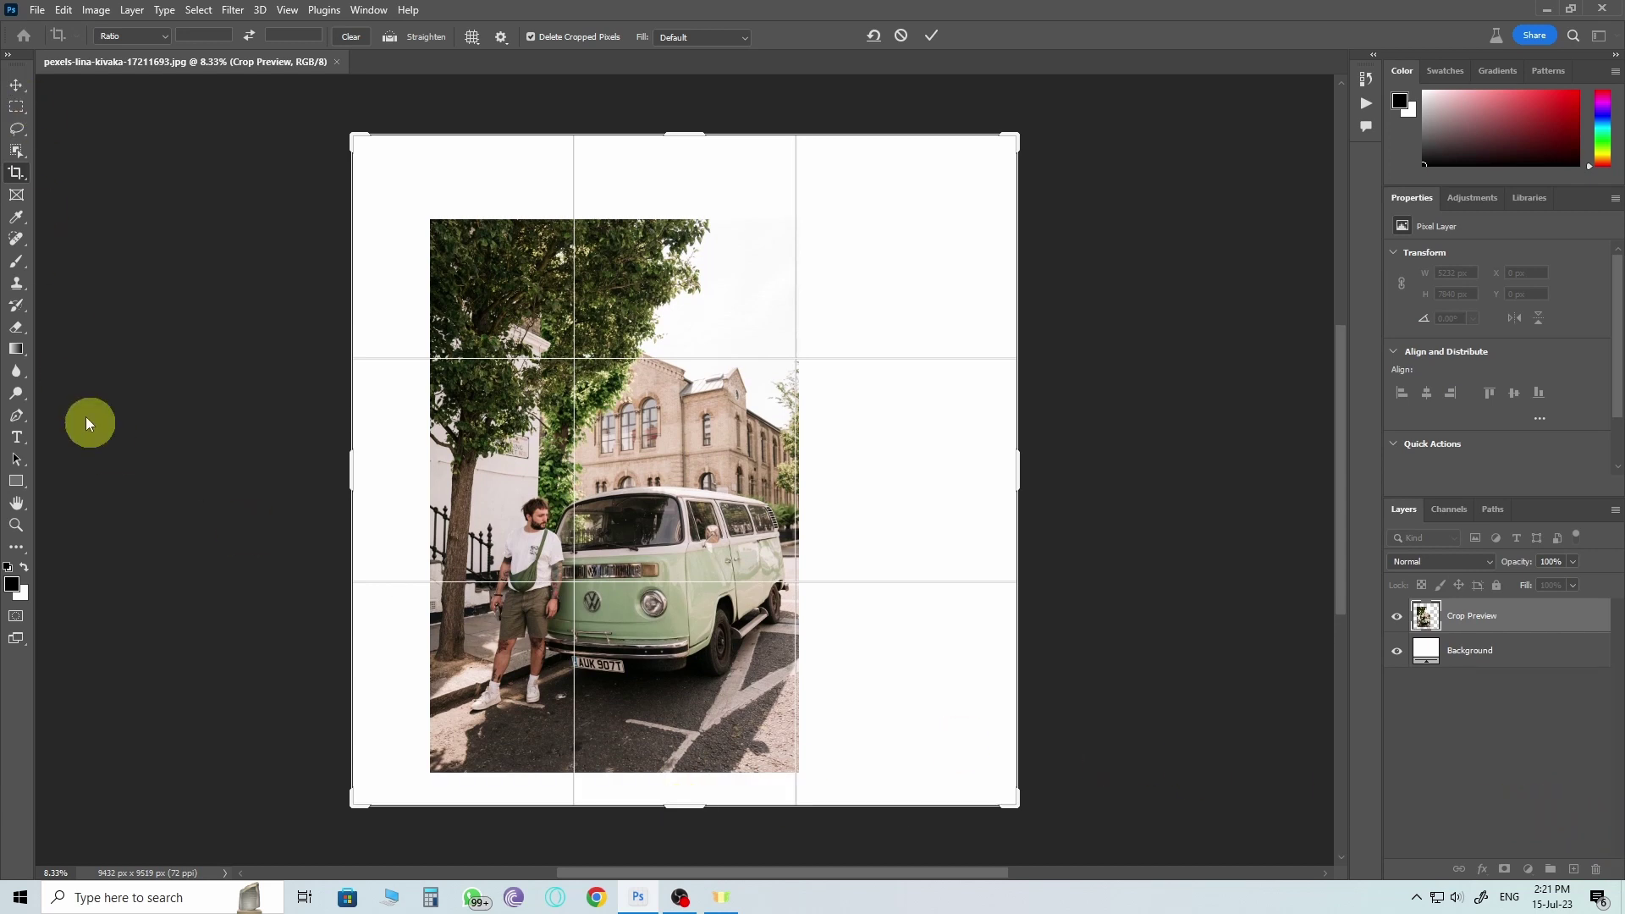
click(17, 107)
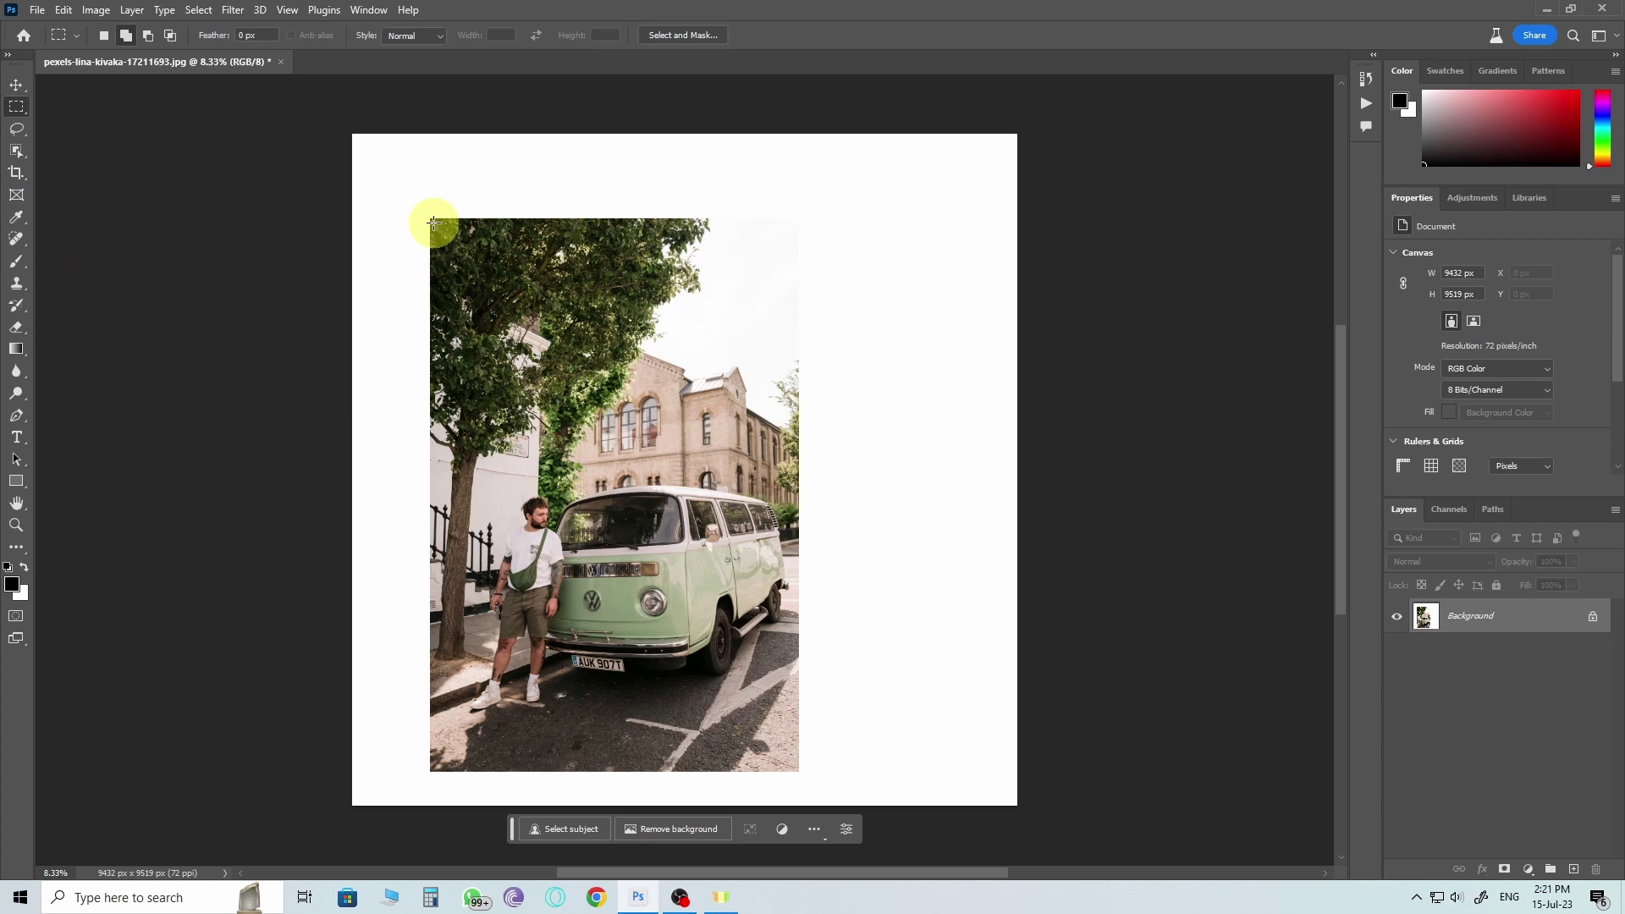
Marquee the original photo and invert the selection to the empty white border.
drag(437, 226, 792, 761)
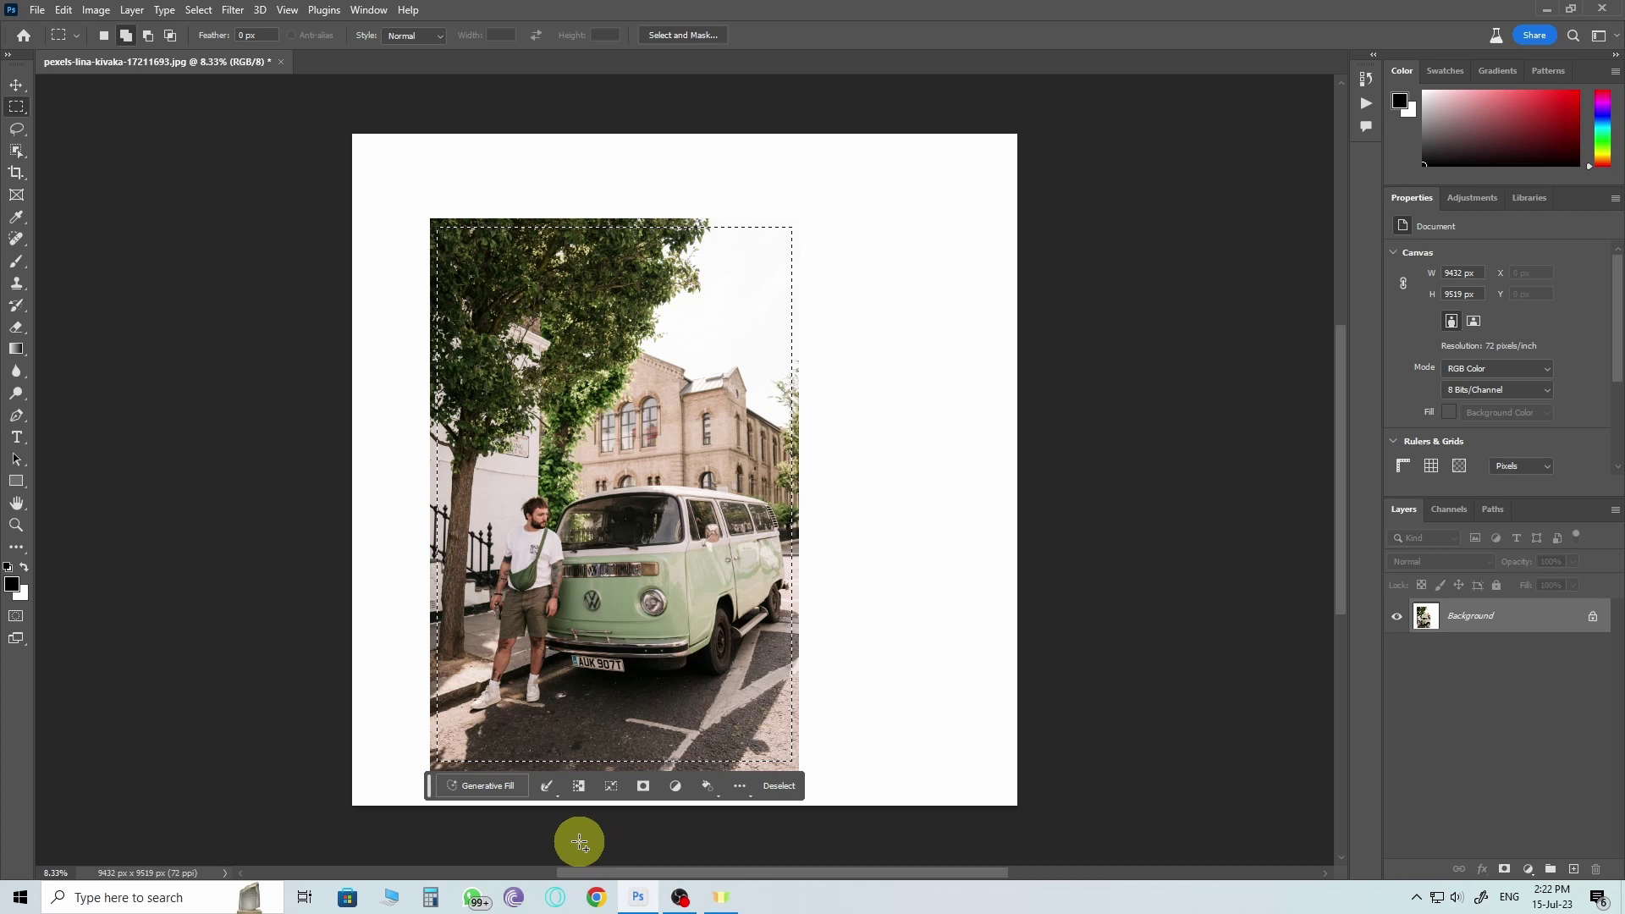
key(ctrl+shift+i)
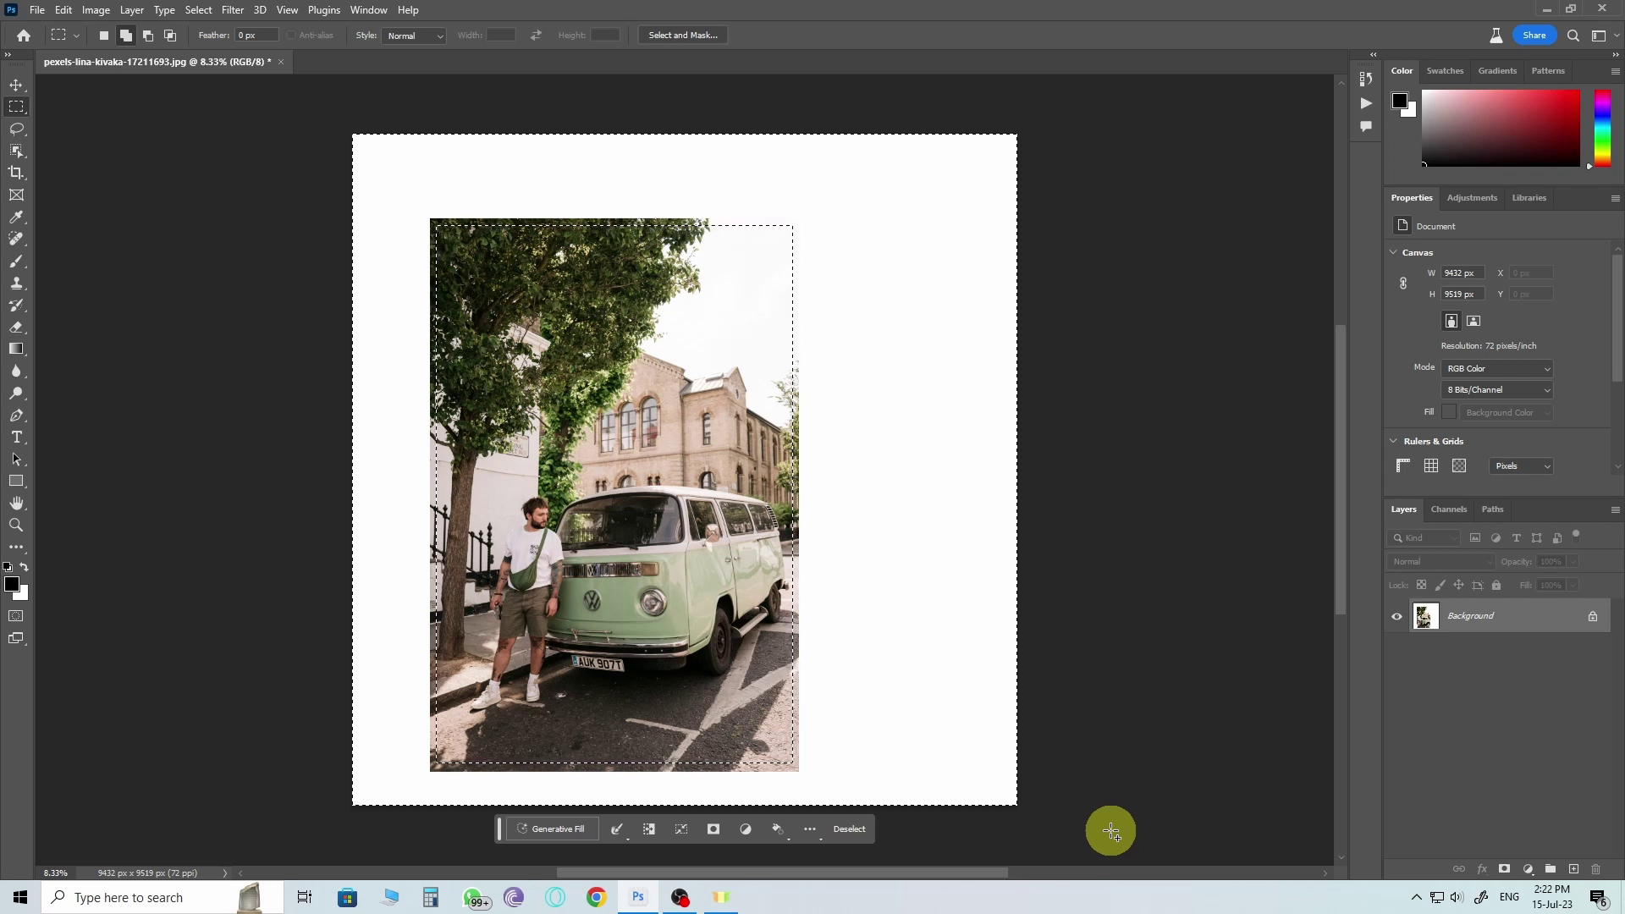
click(557, 828)
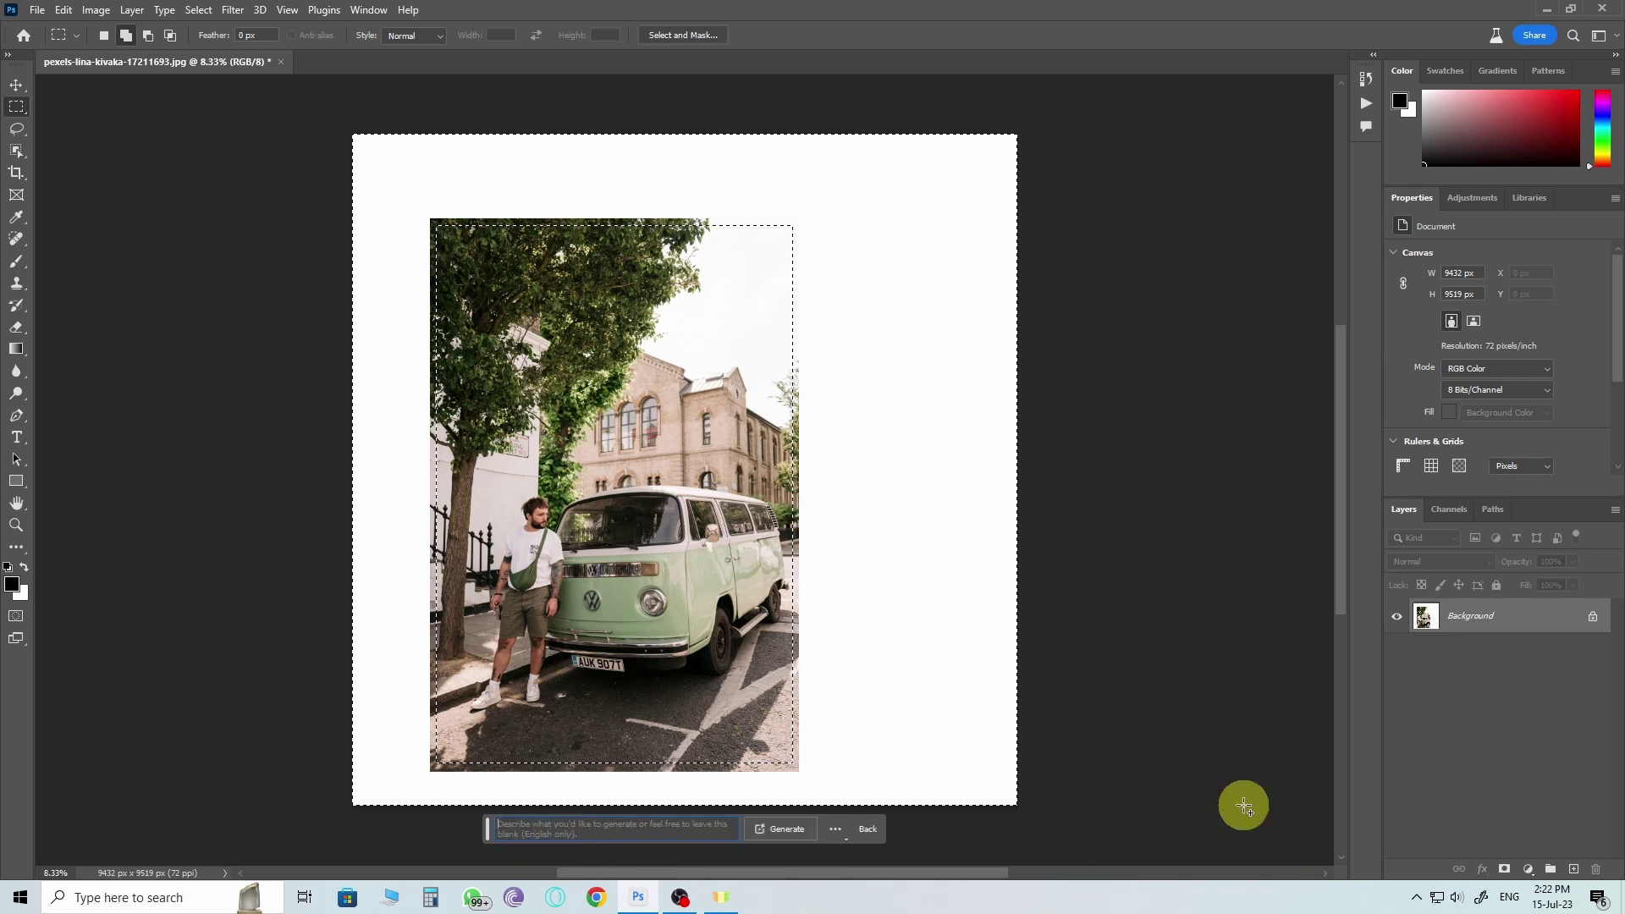
Generate a border fill with the prompt 'add', then regenerate a fresh set of variations.
text(add)
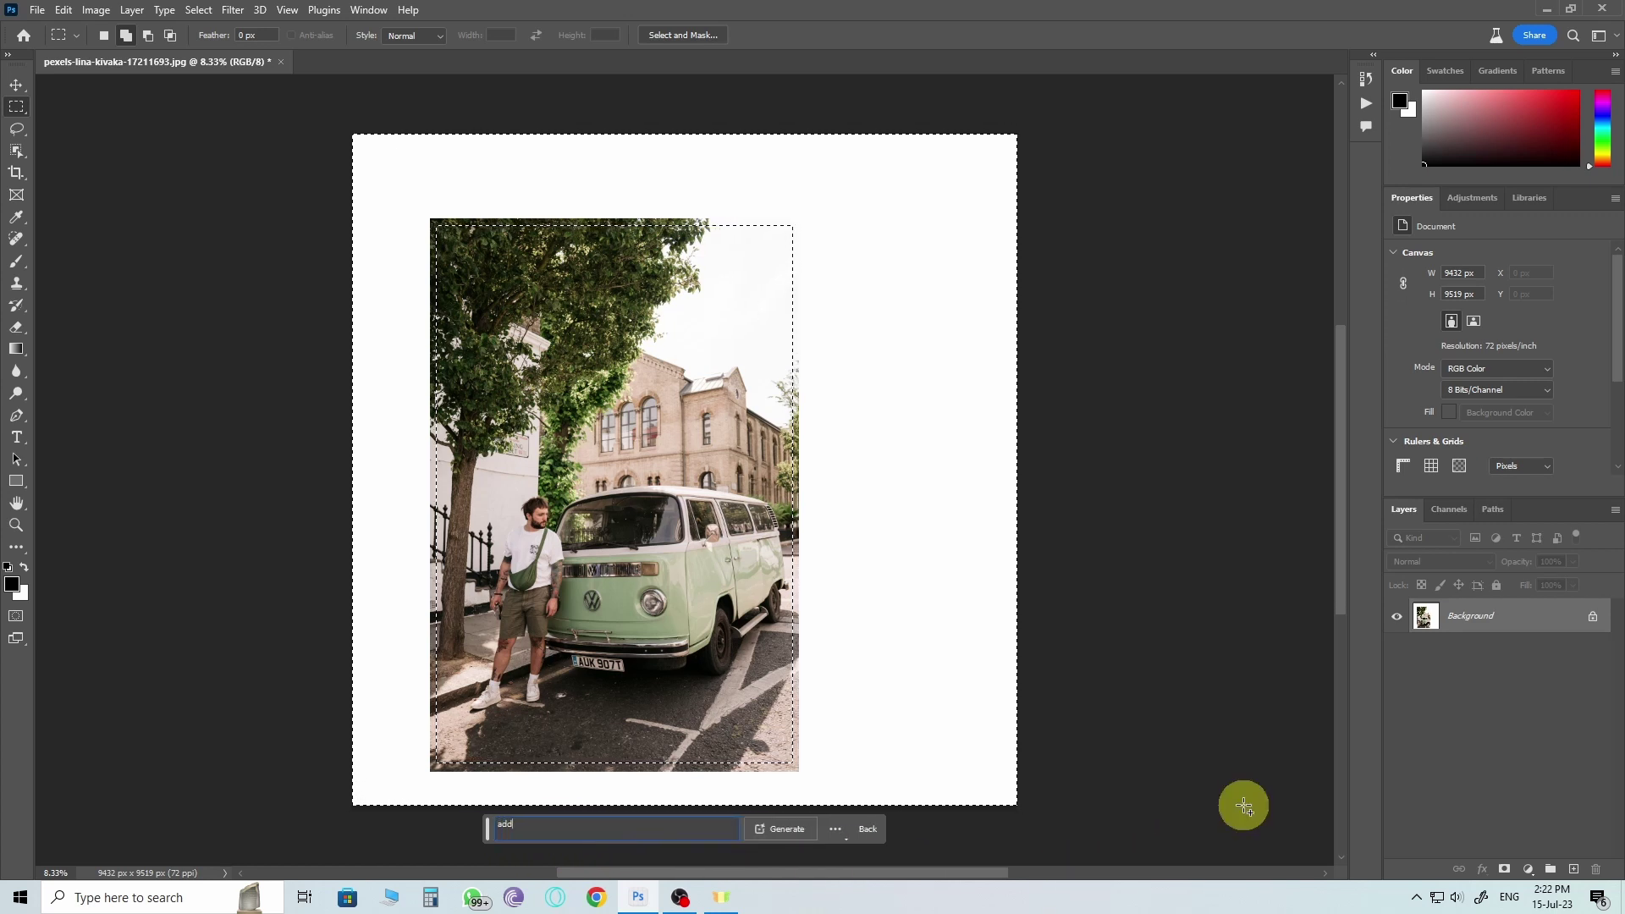
click(784, 830)
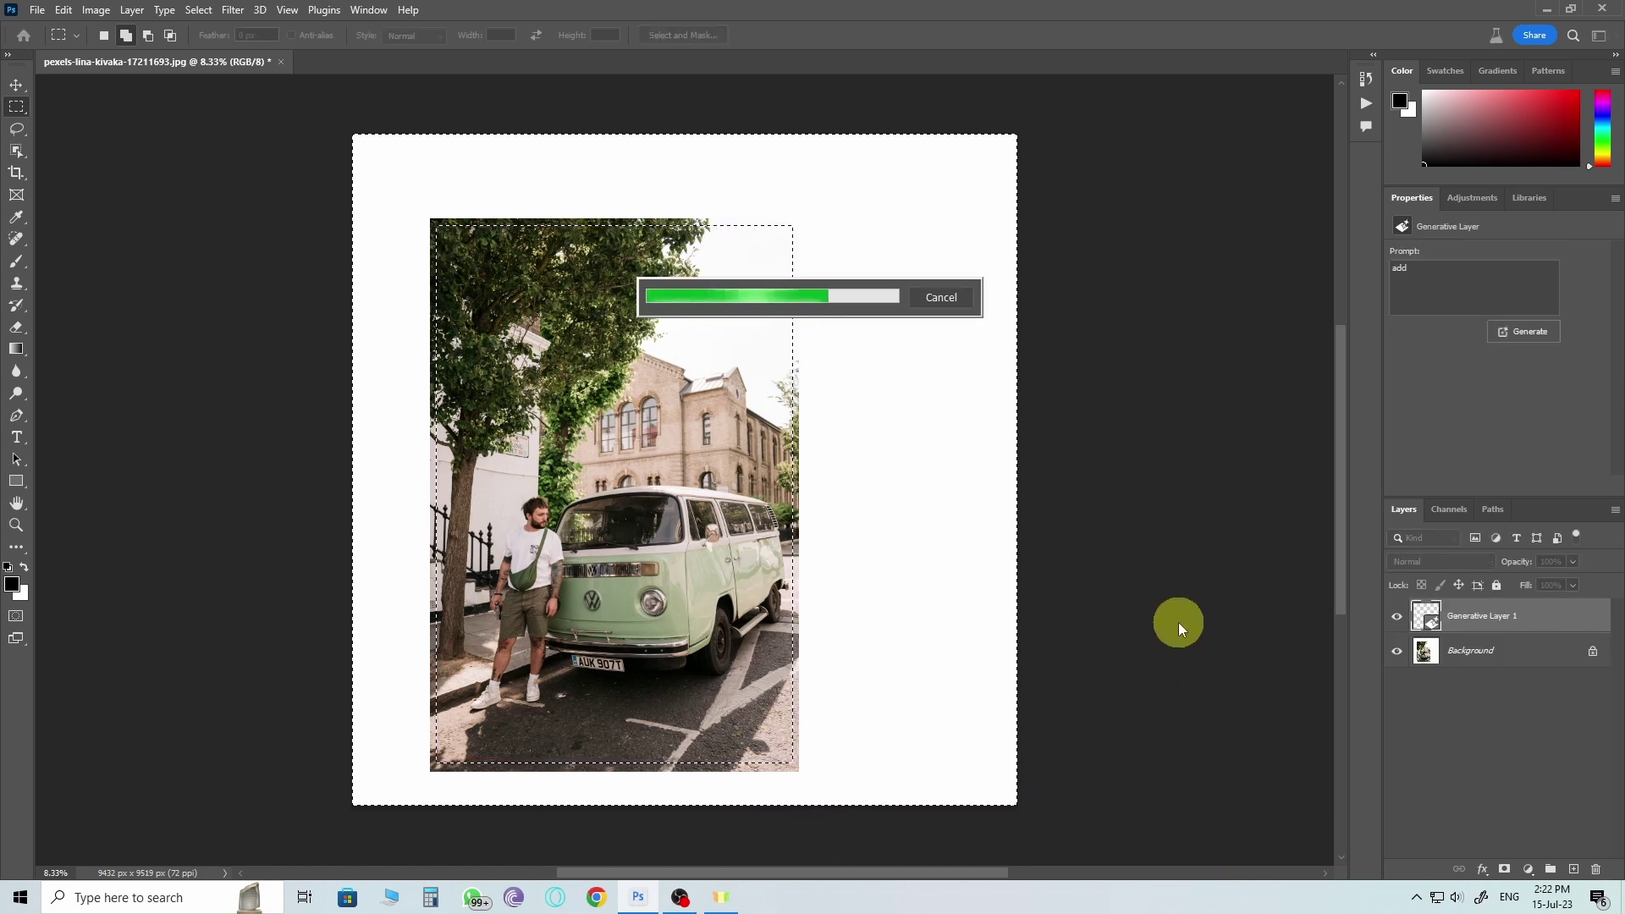
click(1523, 332)
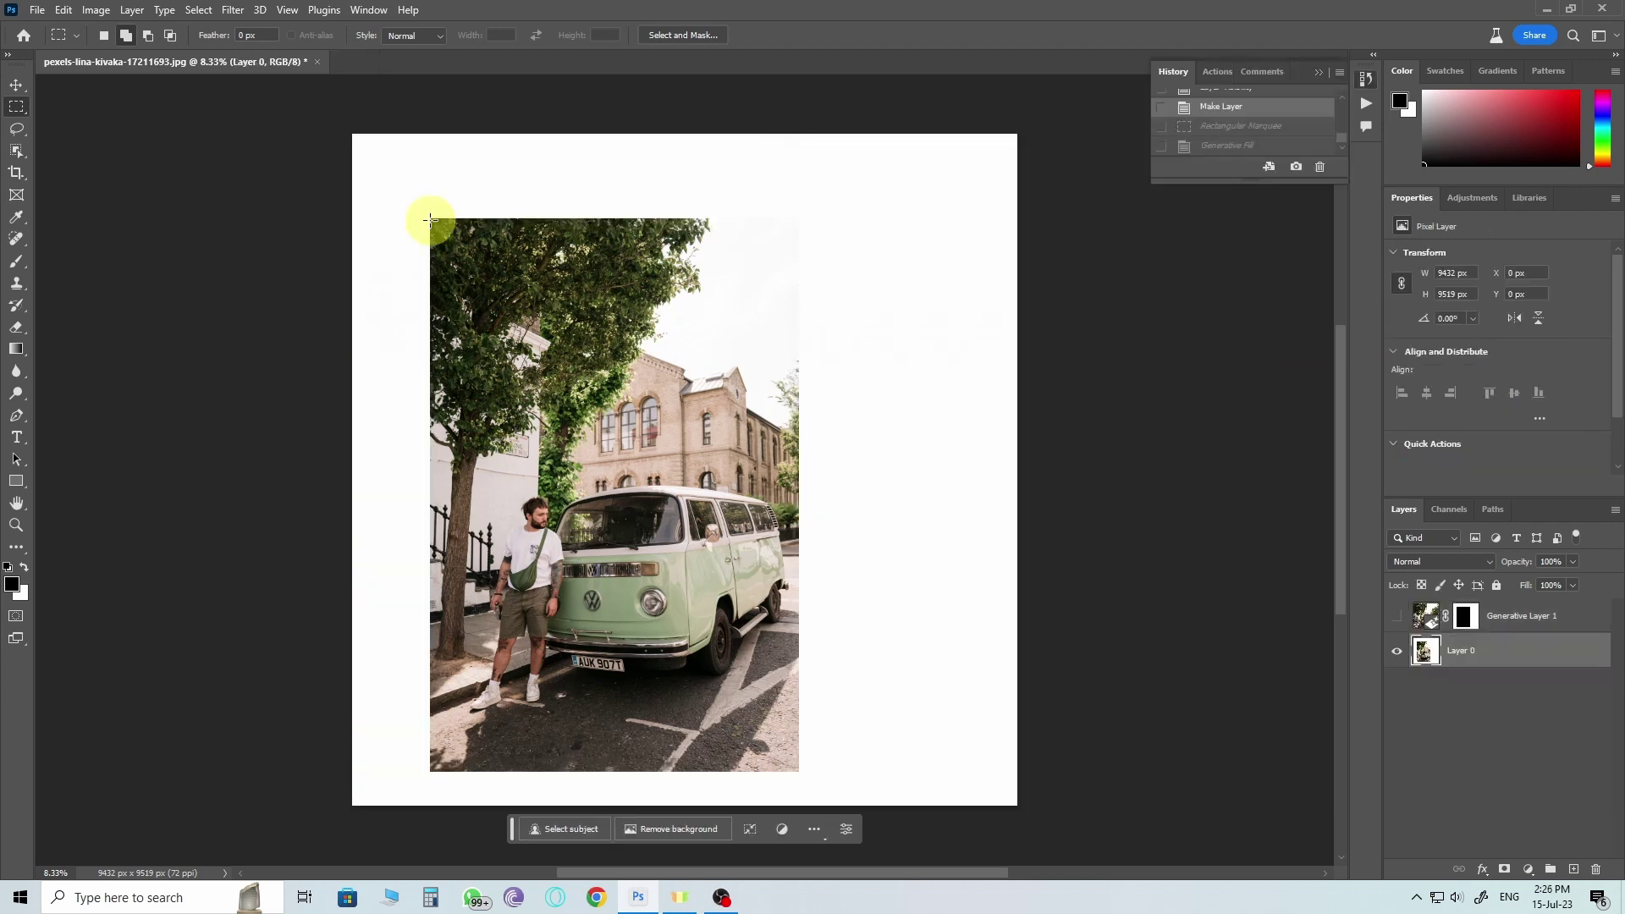
Reselect the border via marquee and inverse, then generate Generative Layer 2 with the prompt 'add'.
drag(429, 219, 794, 768)
drag(794, 768, 798, 771)
key(ctrl+shift+i)
click(600, 838)
text(a)
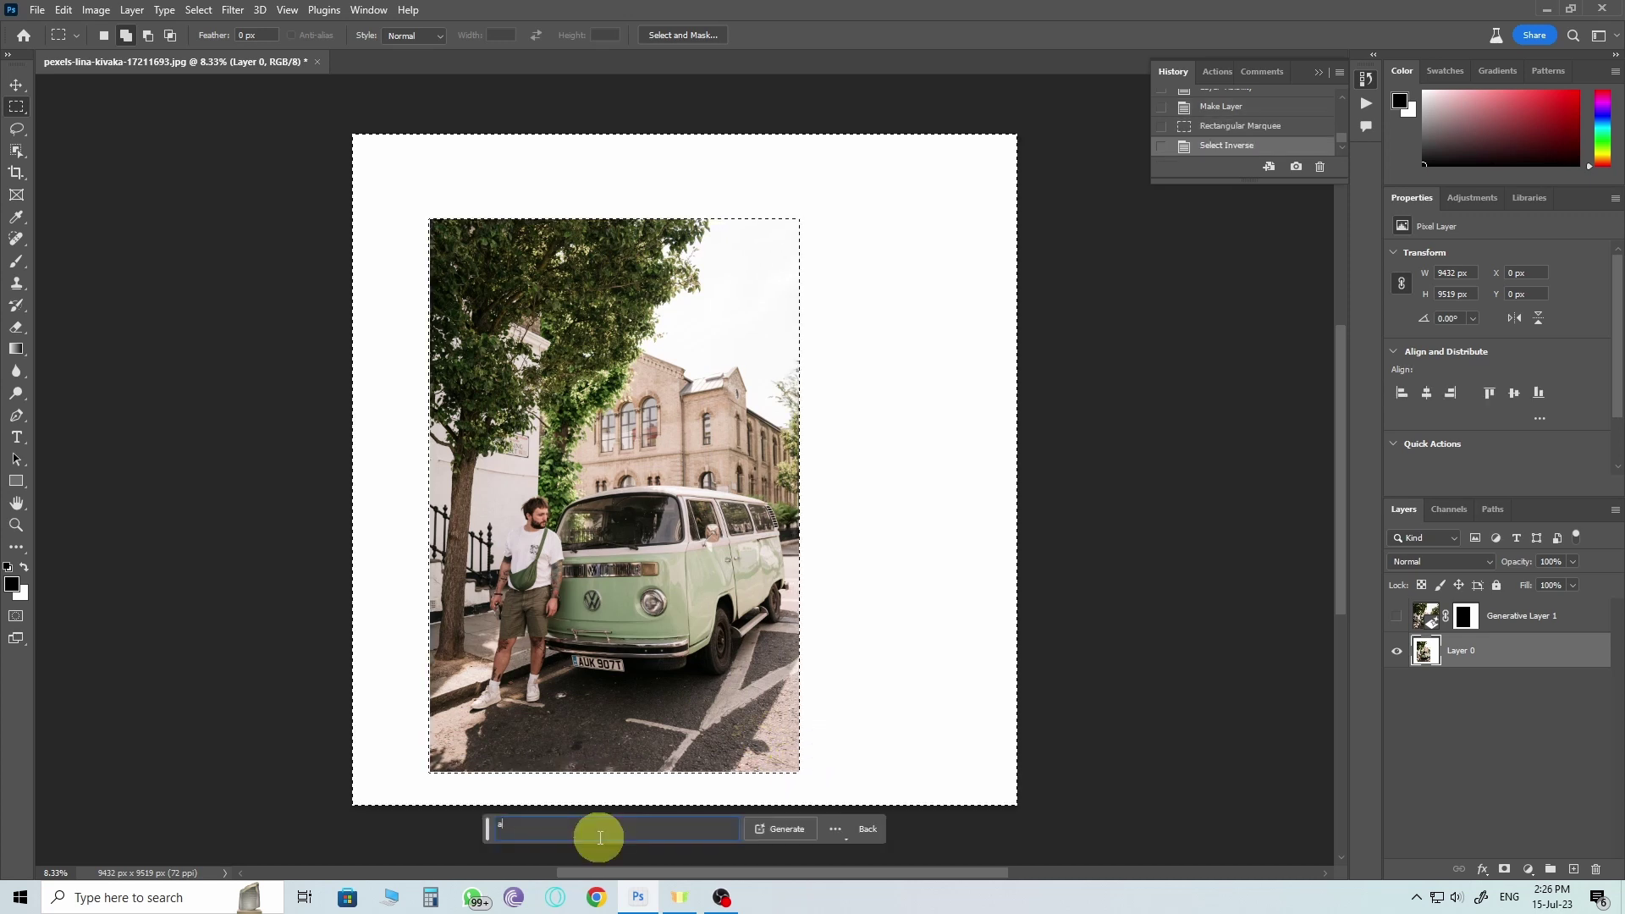
text(dd)
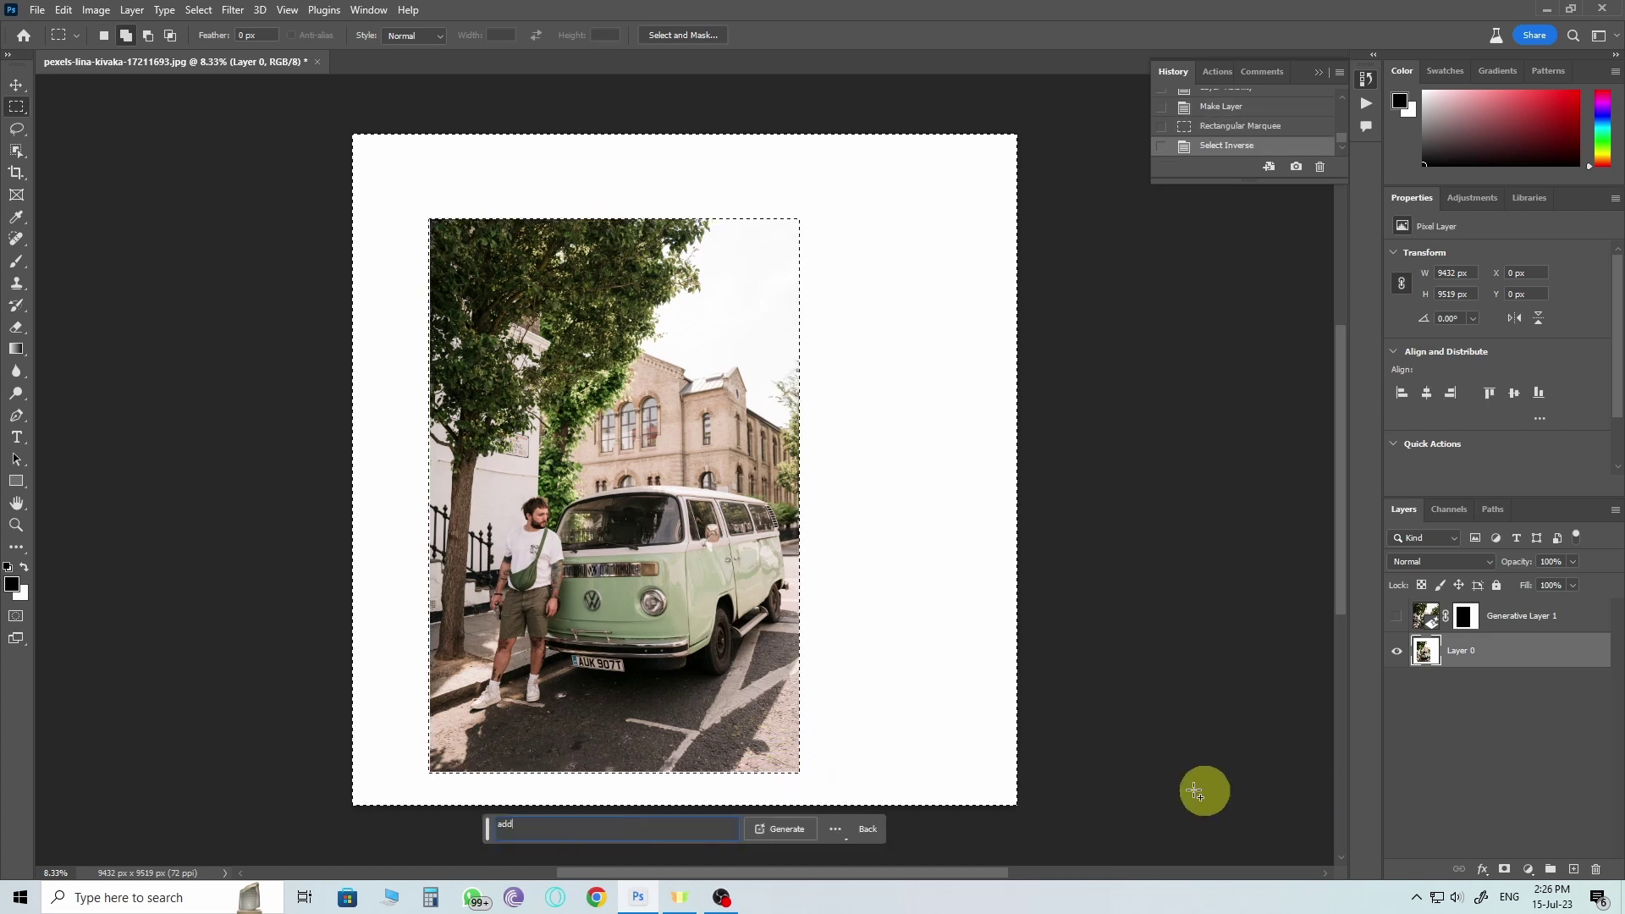
key(Return)
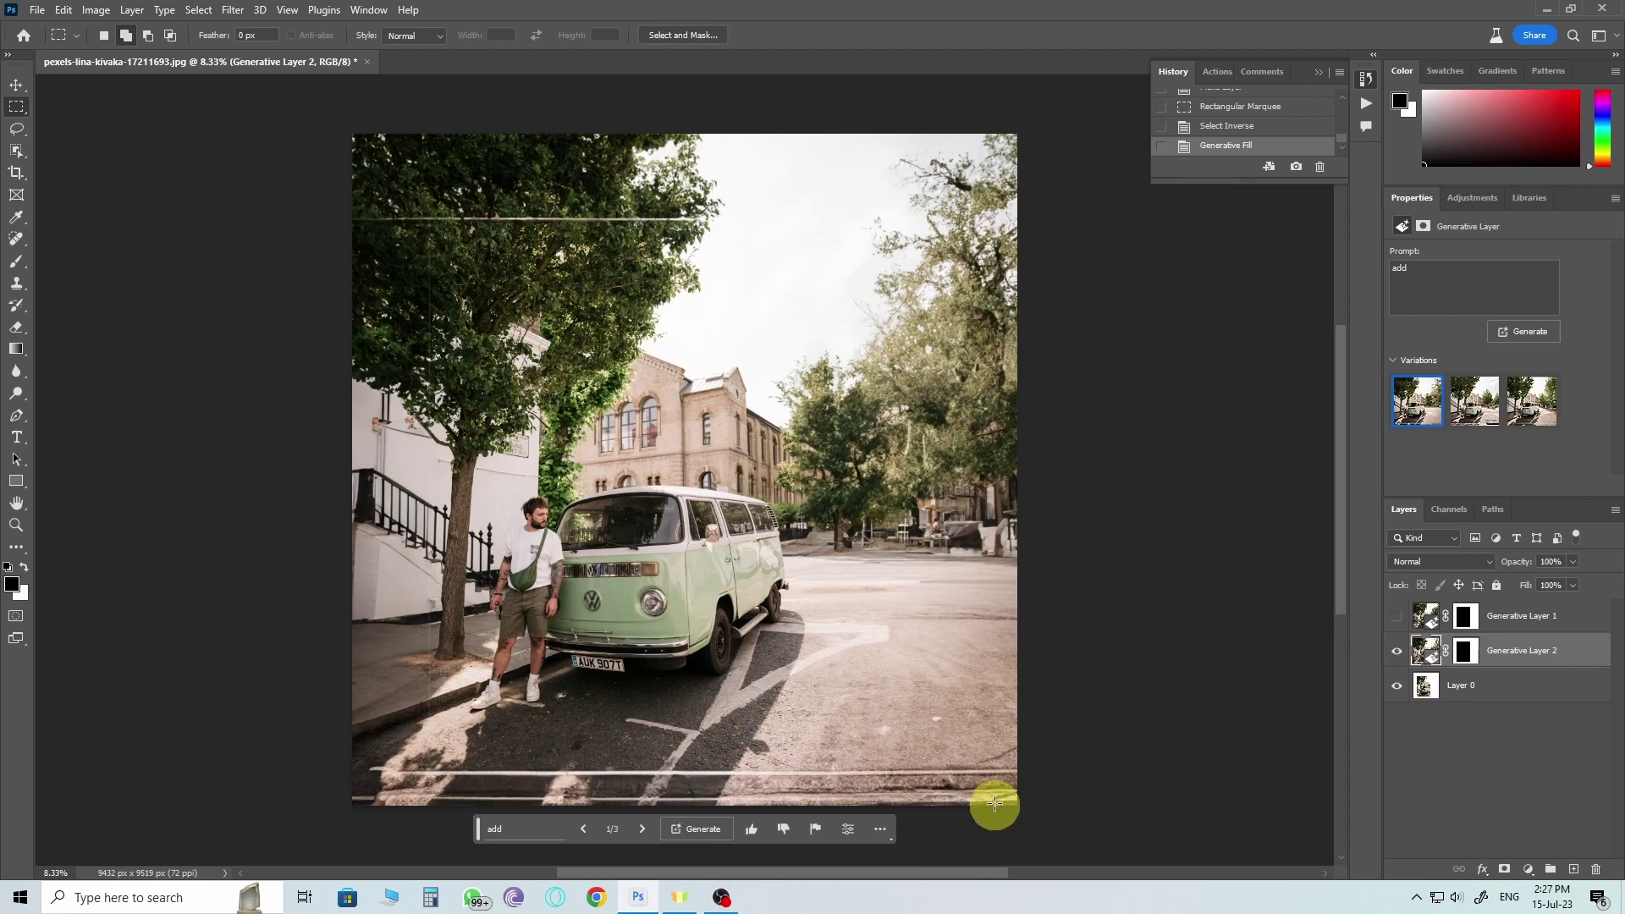
Zoom to about 23.6% and pan down to inspect the generated street in front of the van.
scroll(667, 219, up, 5)
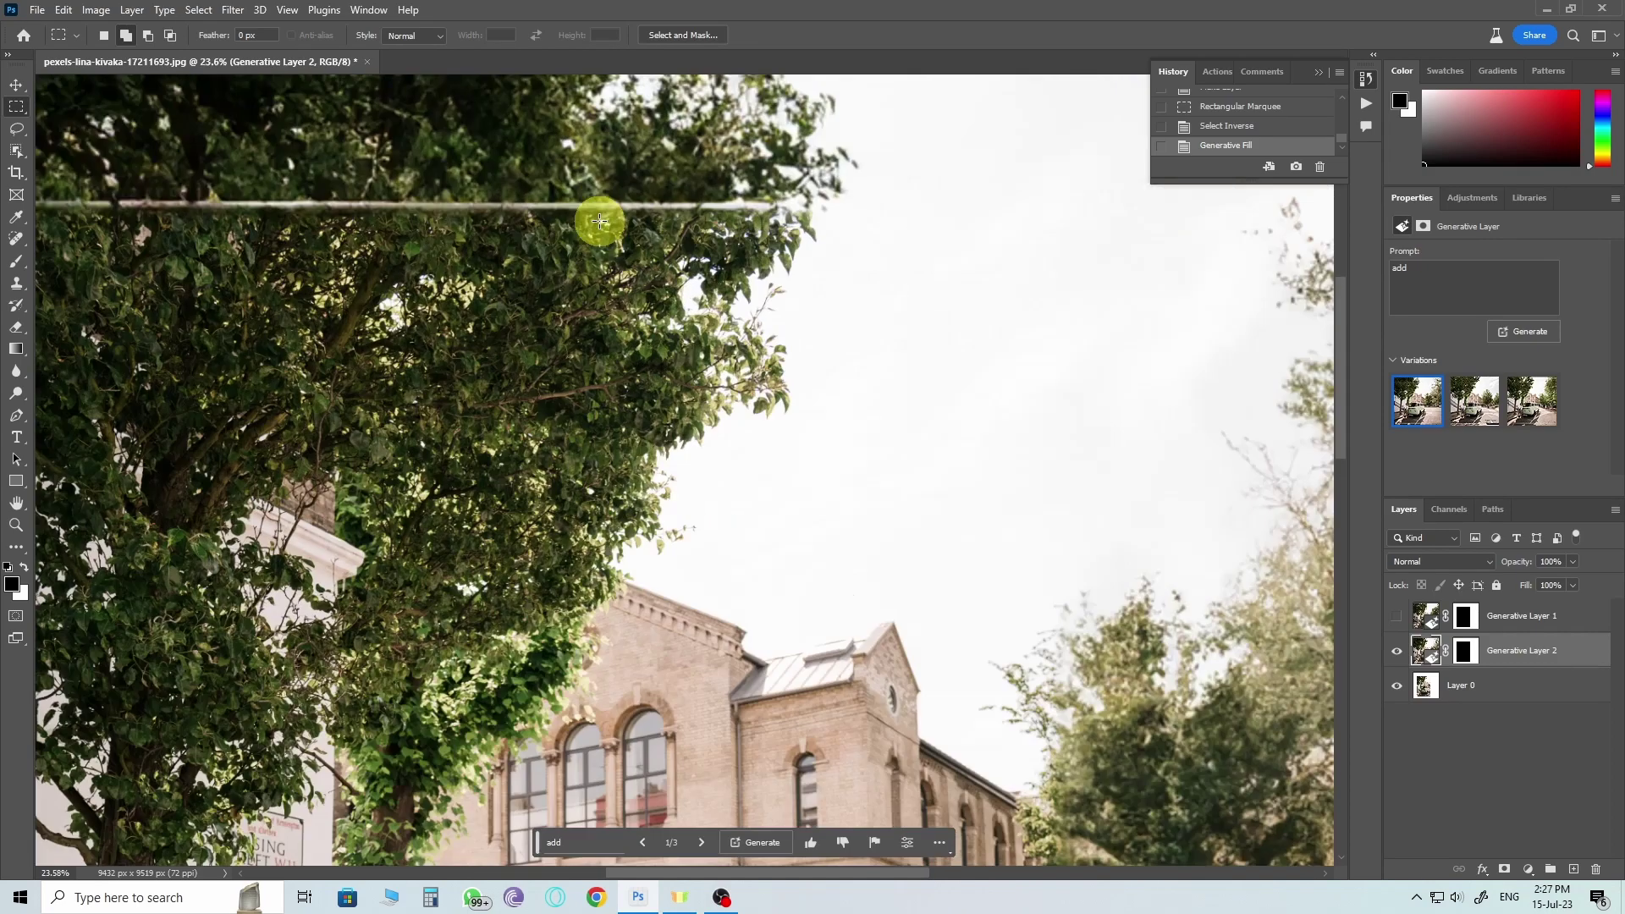
drag(883, 607, 838, 105)
drag(876, 846, 871, 428)
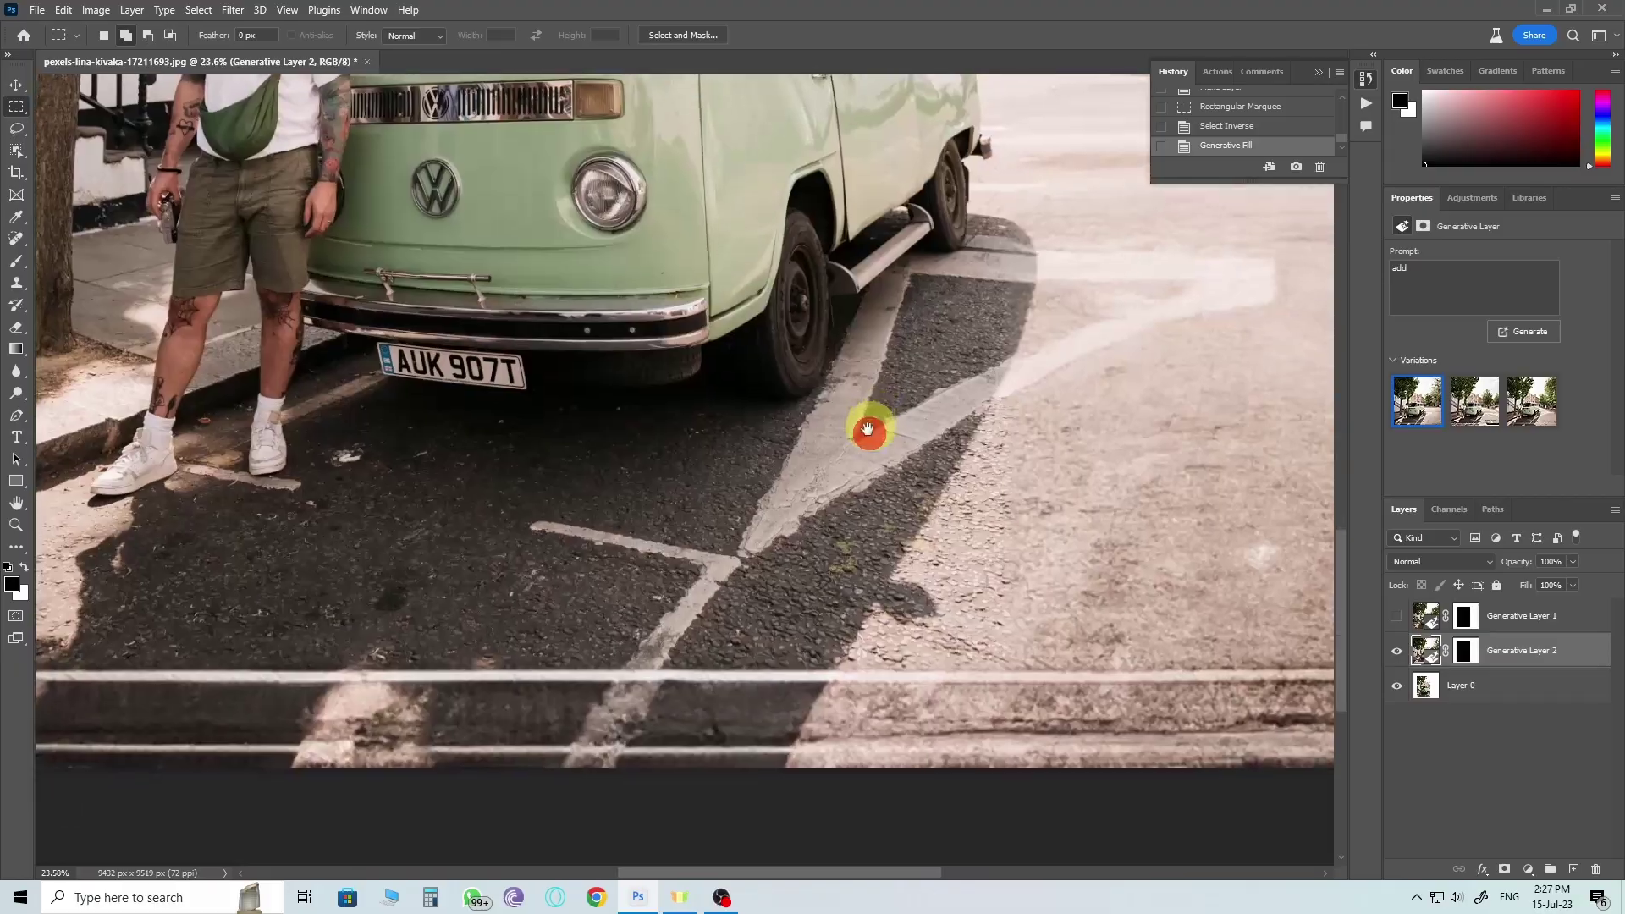